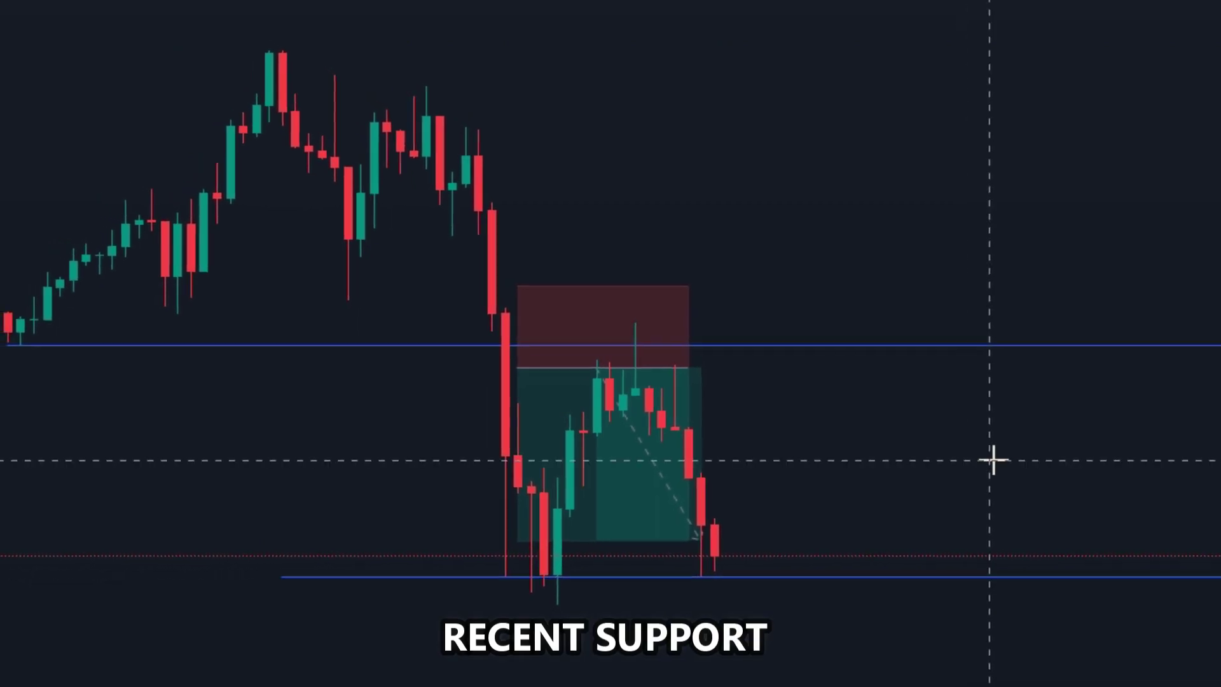
Step: Set the SMA indicator's timeframe to 5 minutes and apply the settings
scroll(951, 632, up, 1)
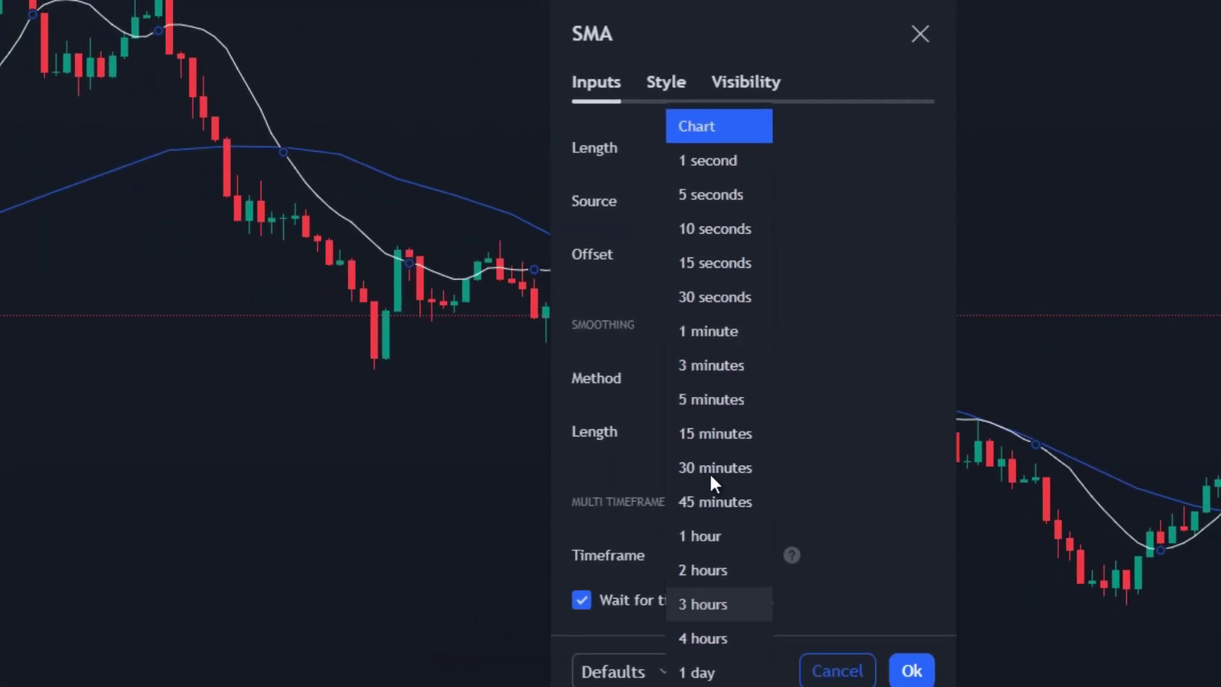
click(710, 402)
click(911, 671)
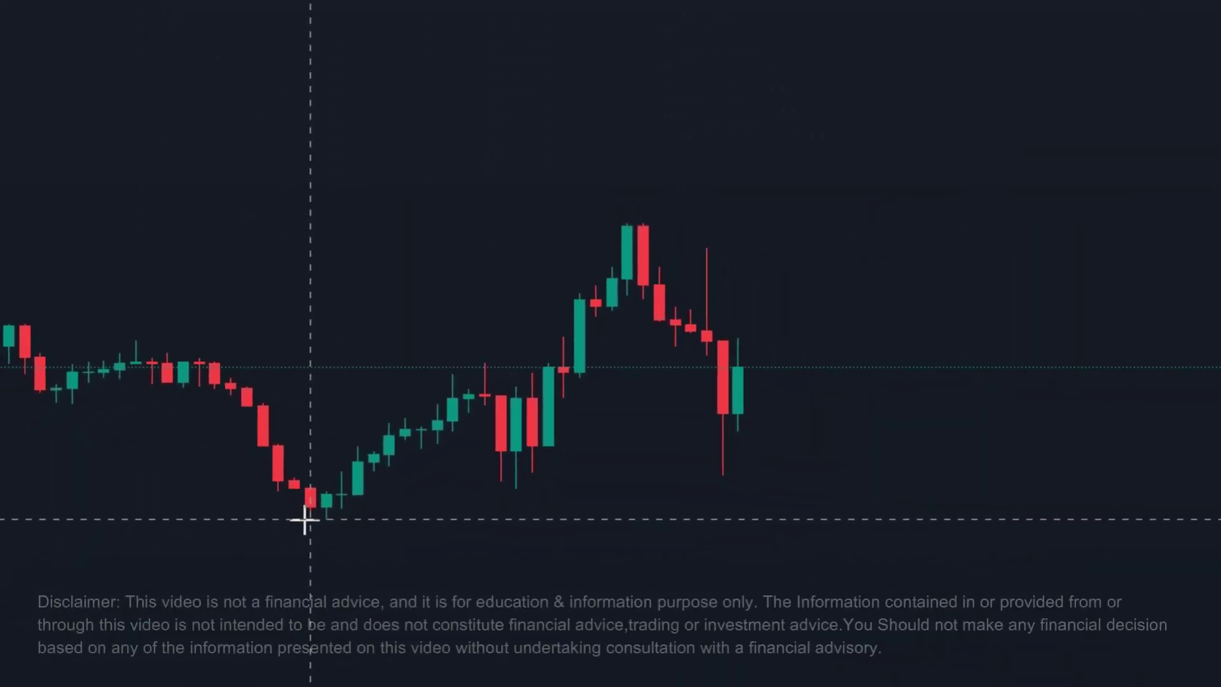
Step: Draw horizontal rays at the recent swing low and the recent swing high on the 5-minute chart
click(308, 520)
click(540, 221)
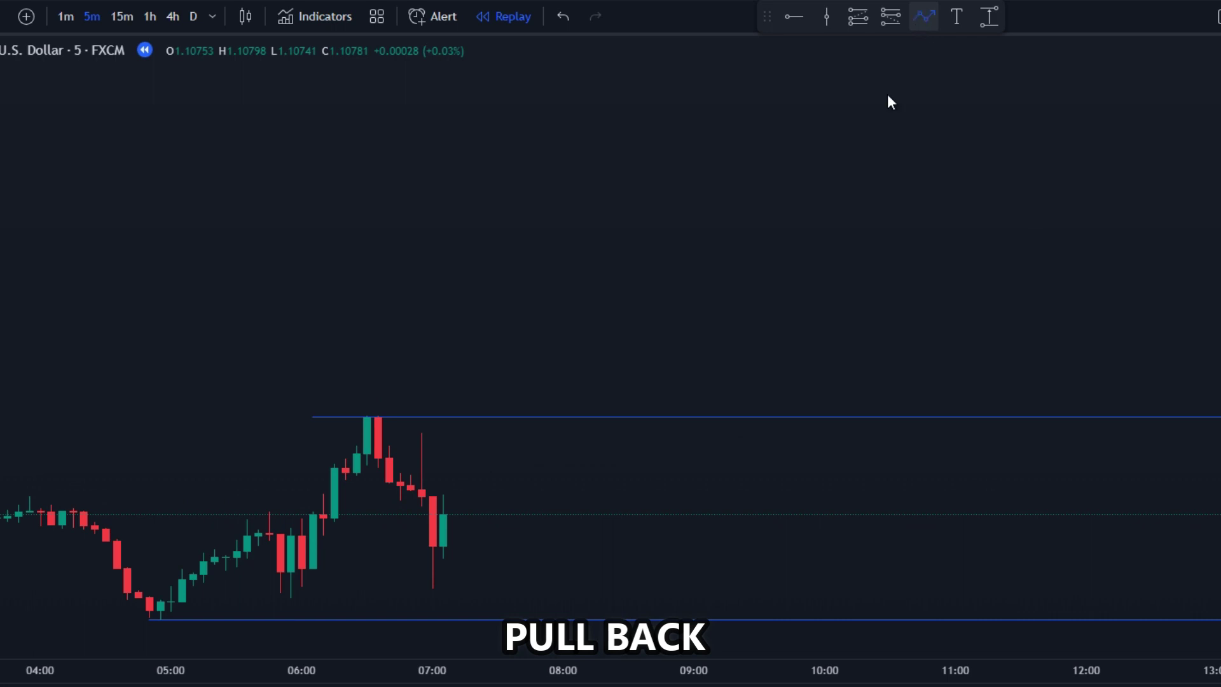
Step: Draw two example paths in the empty chart area: a sideways zigzag that breaks upward, and a shorter rise-pullback-rise swing
click(649, 330)
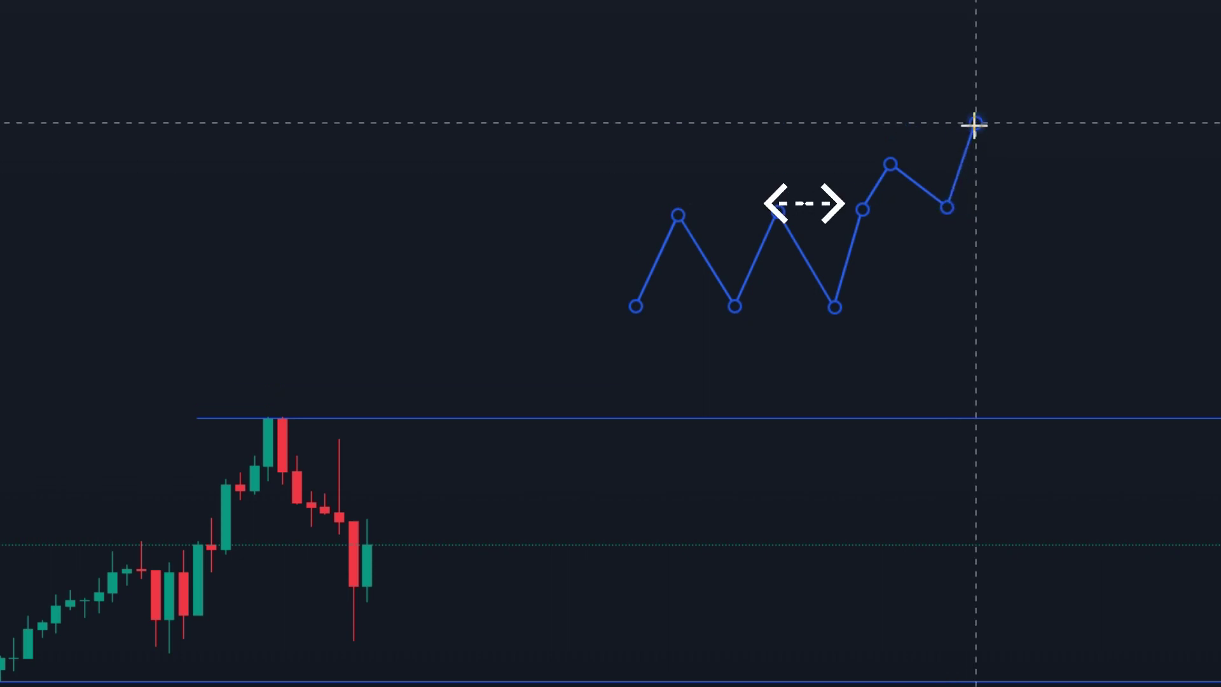
double_click(1003, 166)
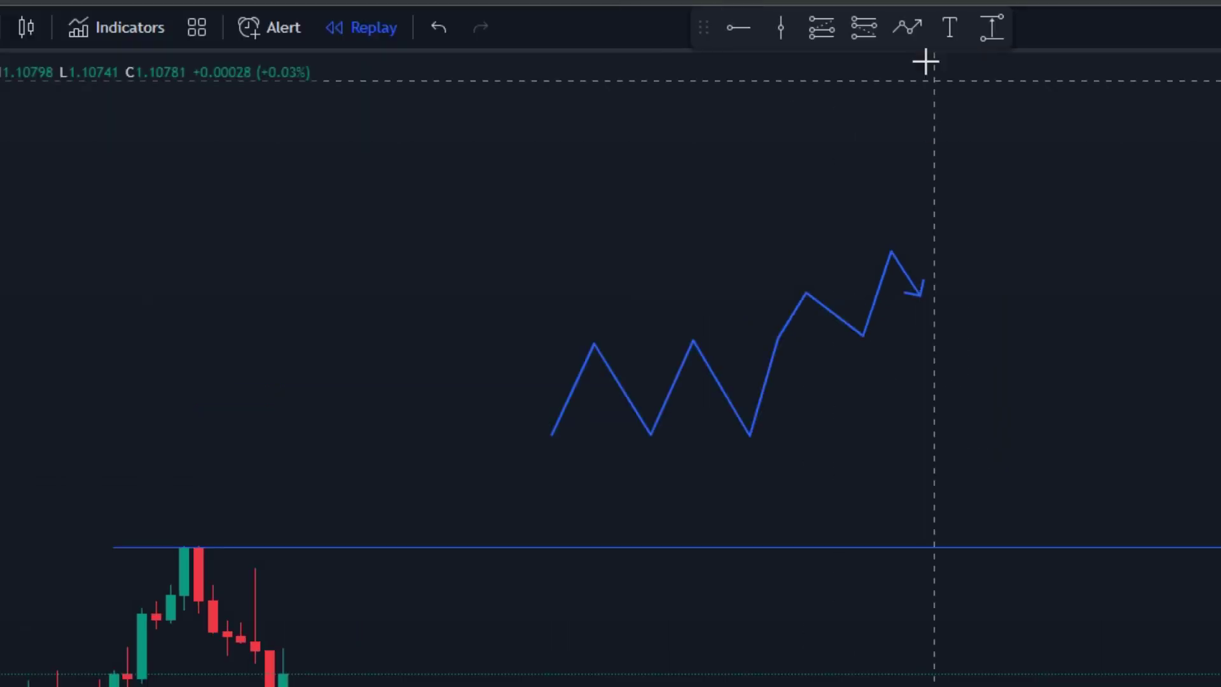
click(1135, 415)
click(1160, 268)
click(1189, 333)
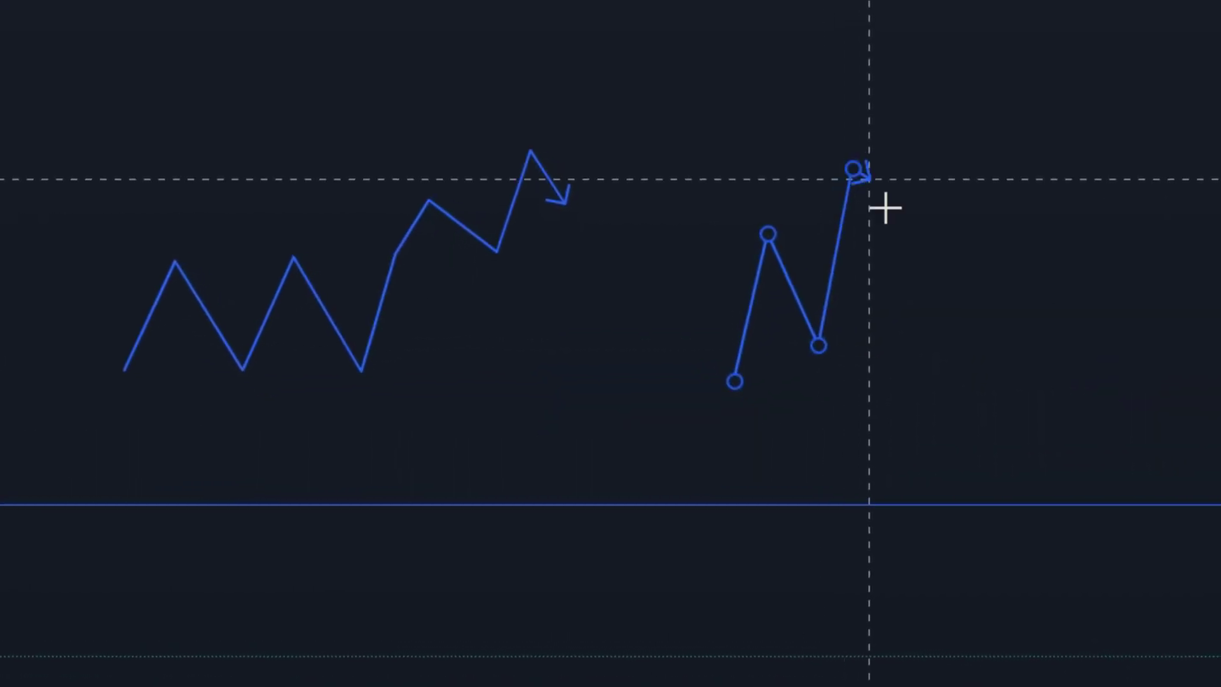
click(910, 71)
double_click(942, 153)
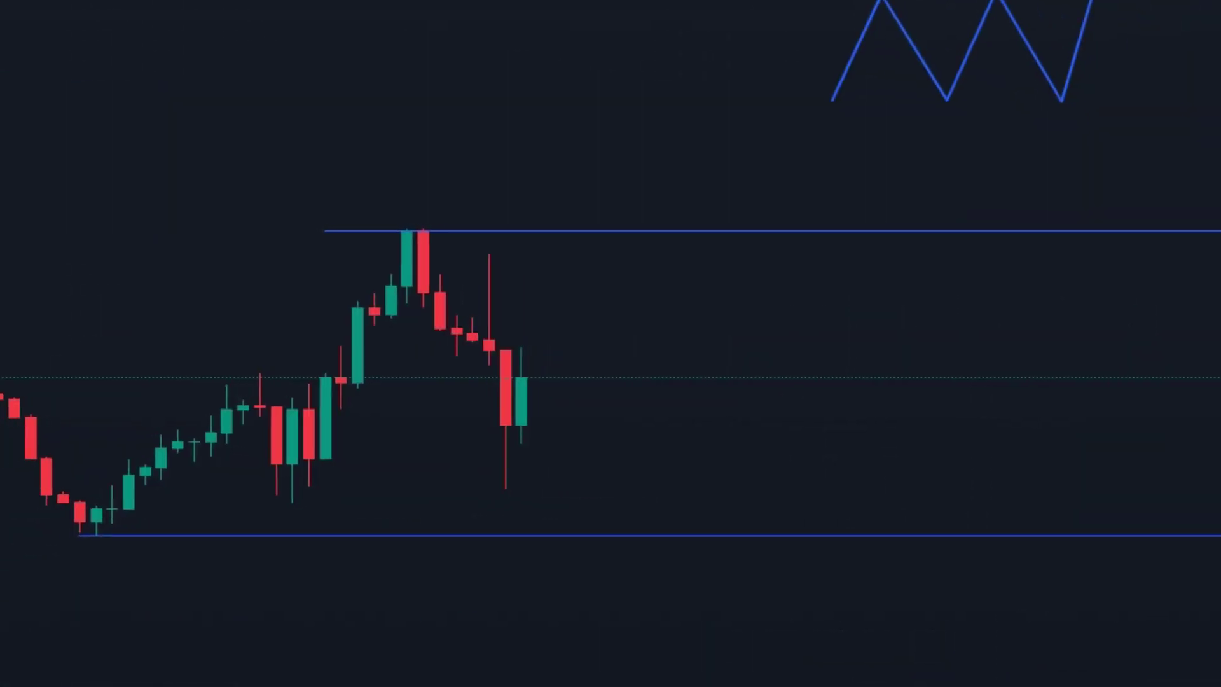
Step: Draw an arrow path running down through the support ray, just after the latest candle
click(568, 461)
click(668, 575)
click(622, 306)
key(Escape)
Step: Draw a path that breaks above the resistance ray, pulls back to it and continues upward
click(591, 301)
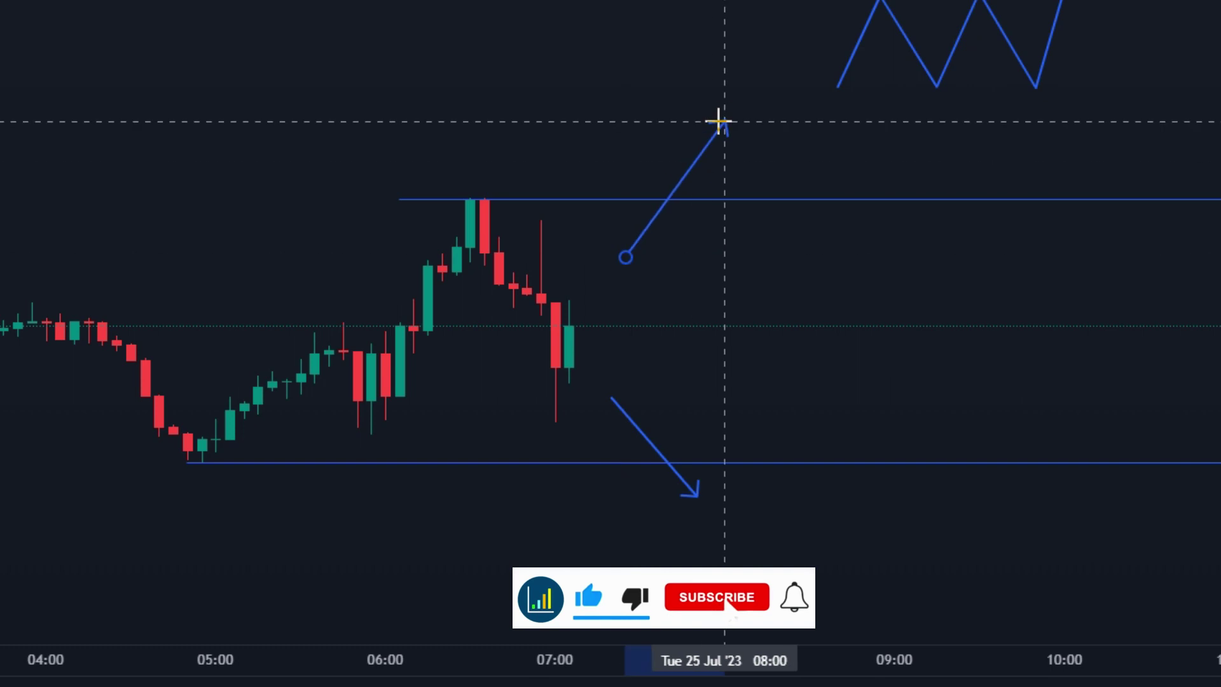
click(691, 161)
double_click(736, 247)
double_click(796, 55)
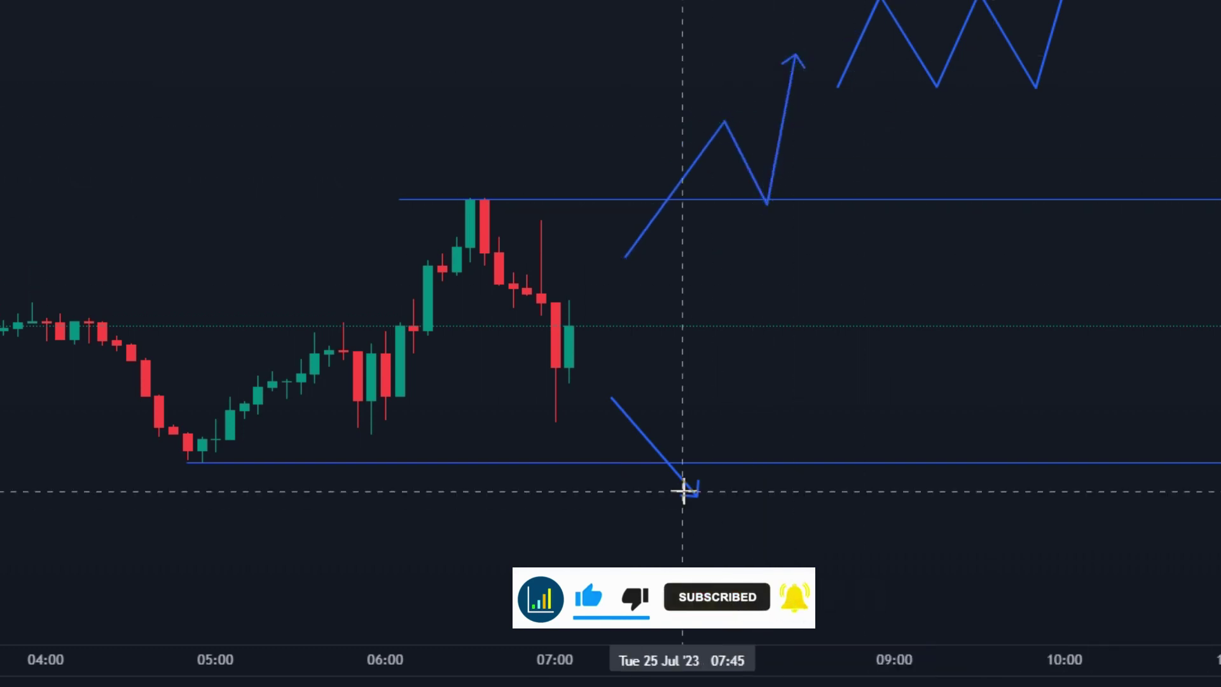
Step: Replace the downward arrow with a path that breaks below the support ray and pulls back up toward it
click(683, 491)
key(Delete)
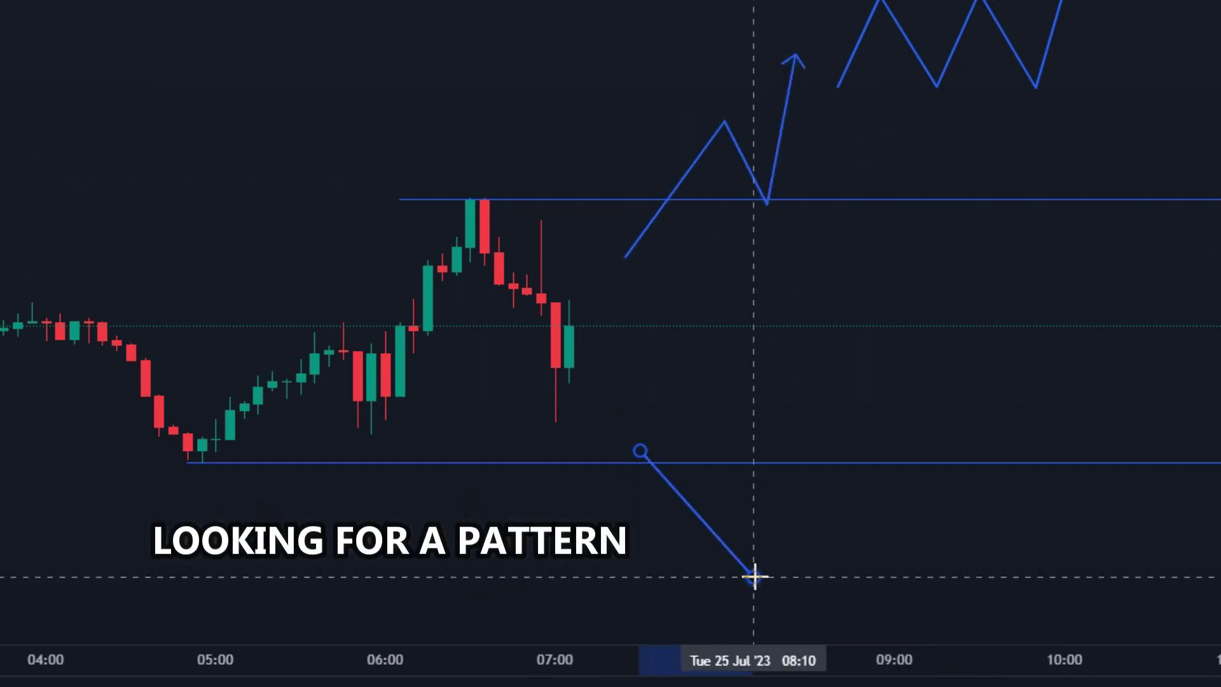
click(754, 578)
click(837, 449)
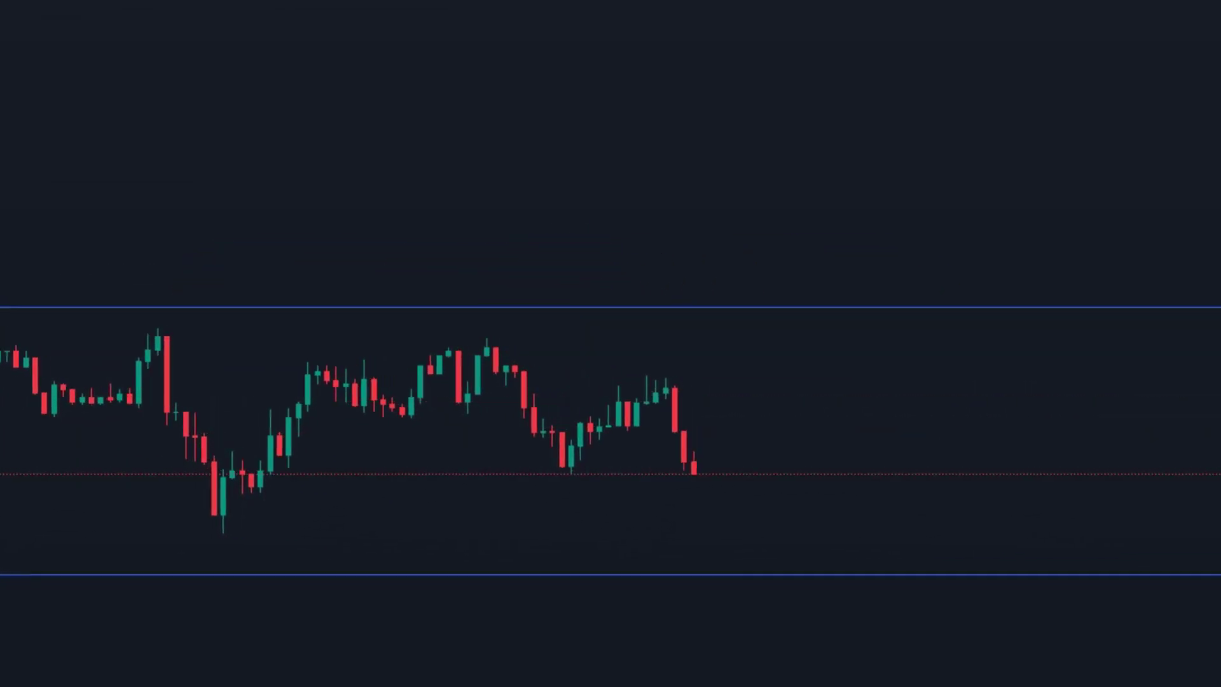
Step: Place a short position just below the broken support ray at the latest candle, with a 0.00050 stop and a 0.00106 target
drag(964, 556, 1015, 539)
scroll(665, 465, down, 3)
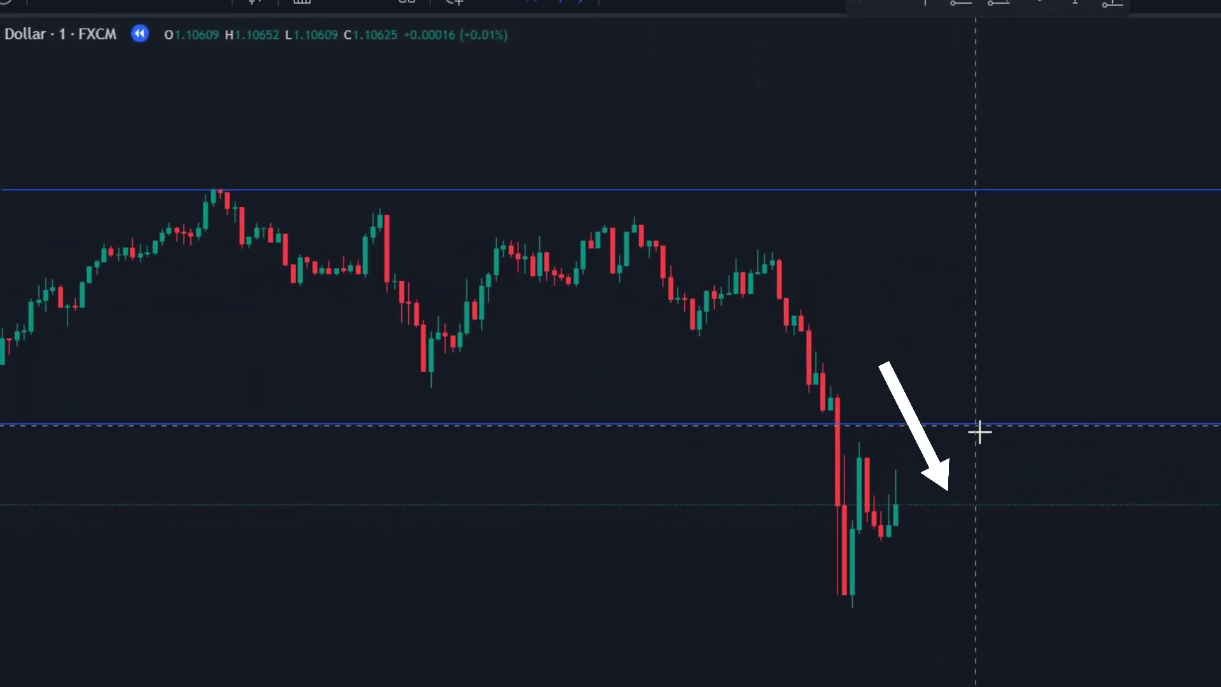
click(998, 4)
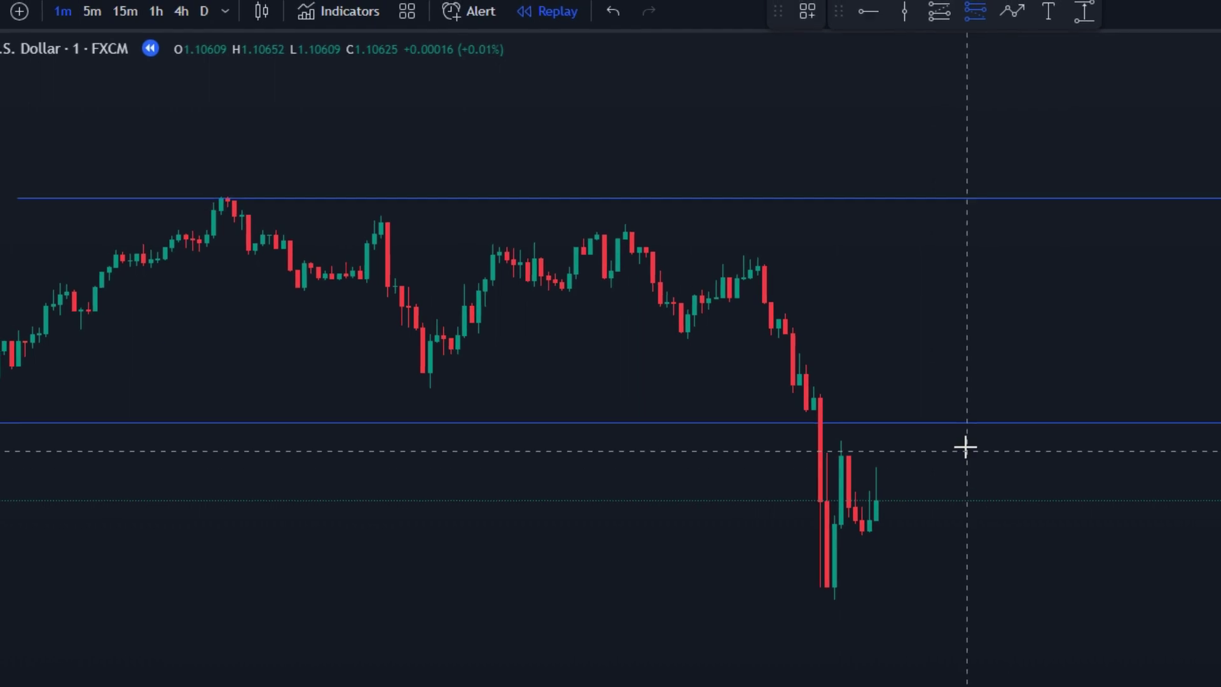
click(967, 437)
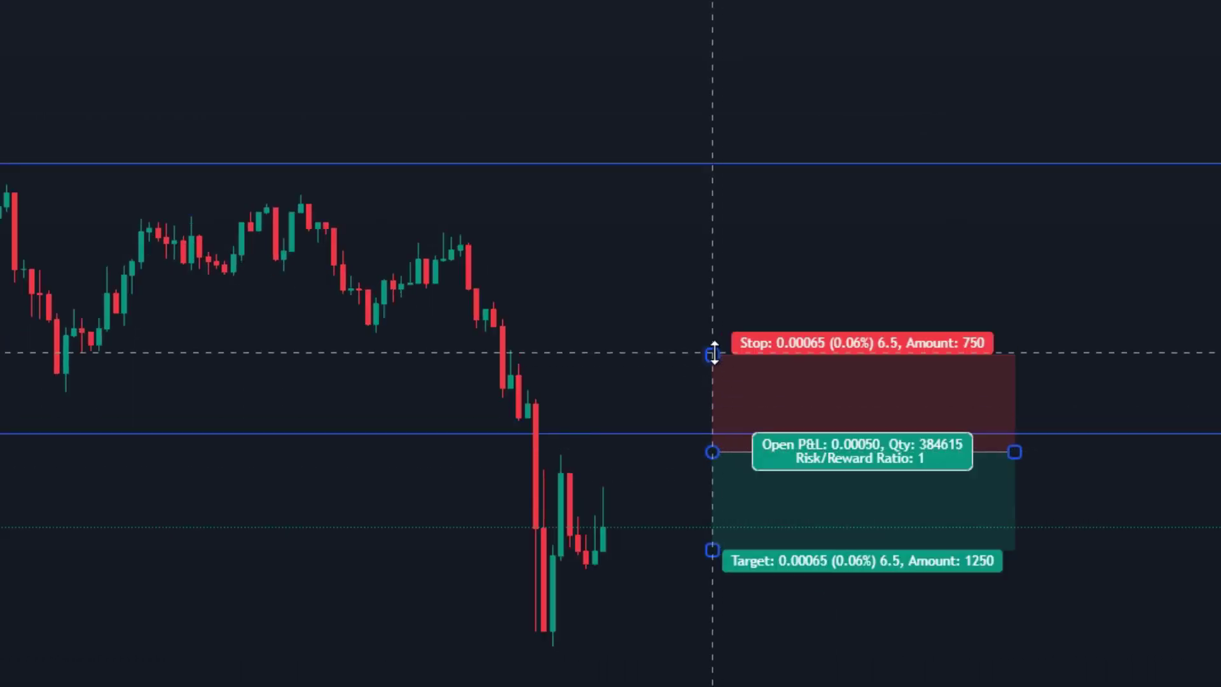
drag(712, 353, 712, 377)
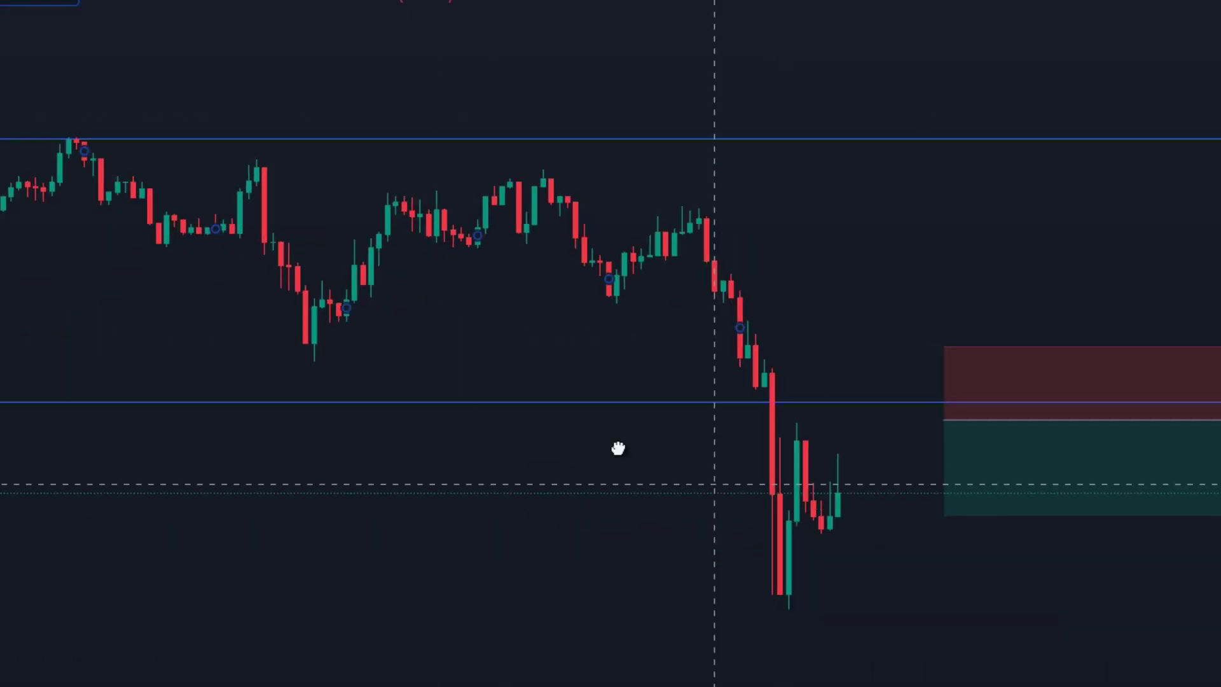
drag(712, 550, 712, 611)
drag(781, 544, 669, 533)
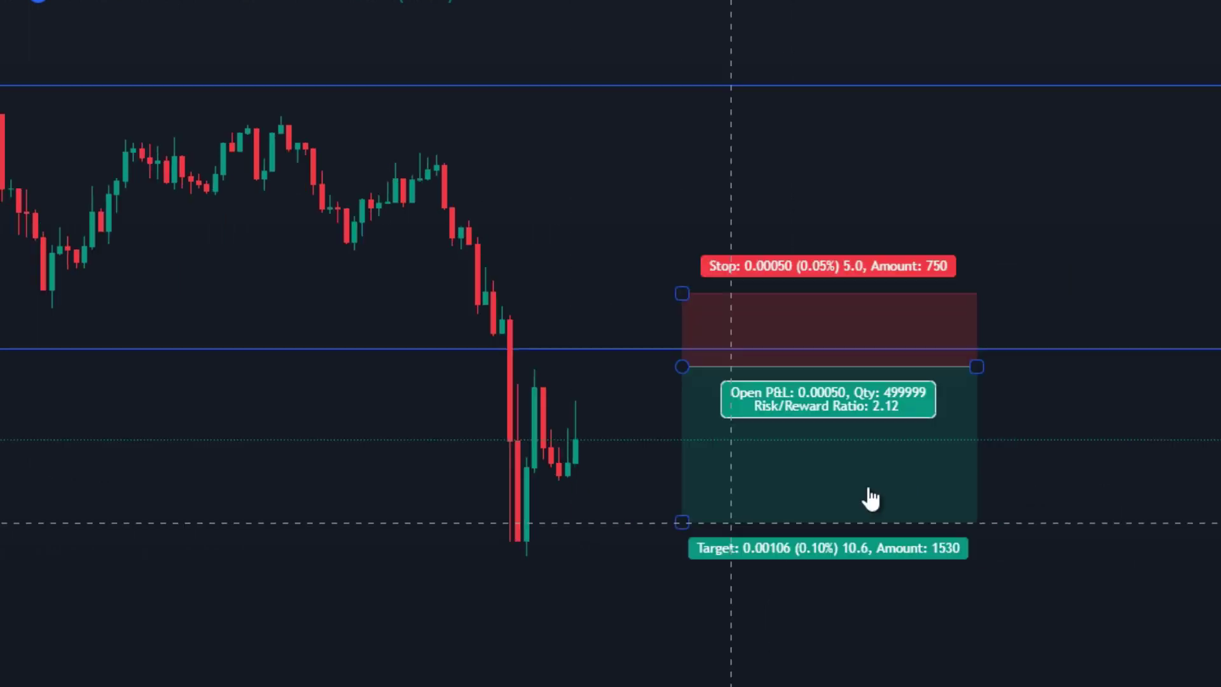
drag(882, 464, 792, 468)
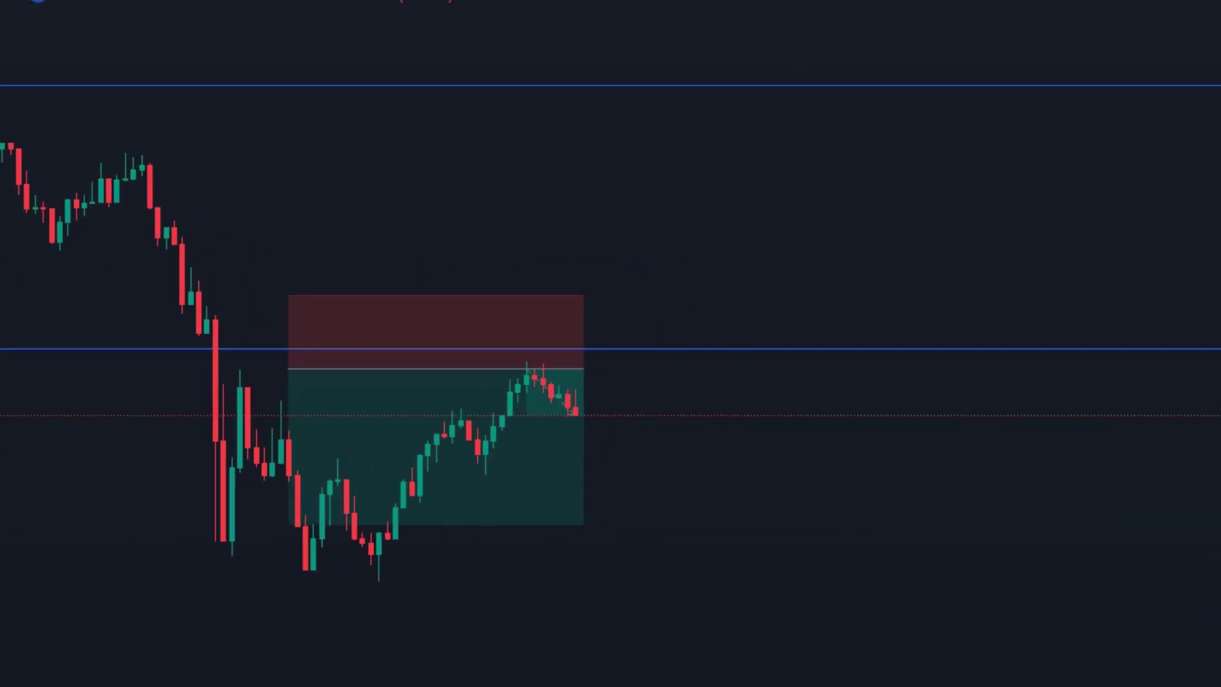
Step: Extend the short position's right edge to cover the newly replayed candles
drag(467, 390, 760, 368)
scroll(809, 526, up, 2)
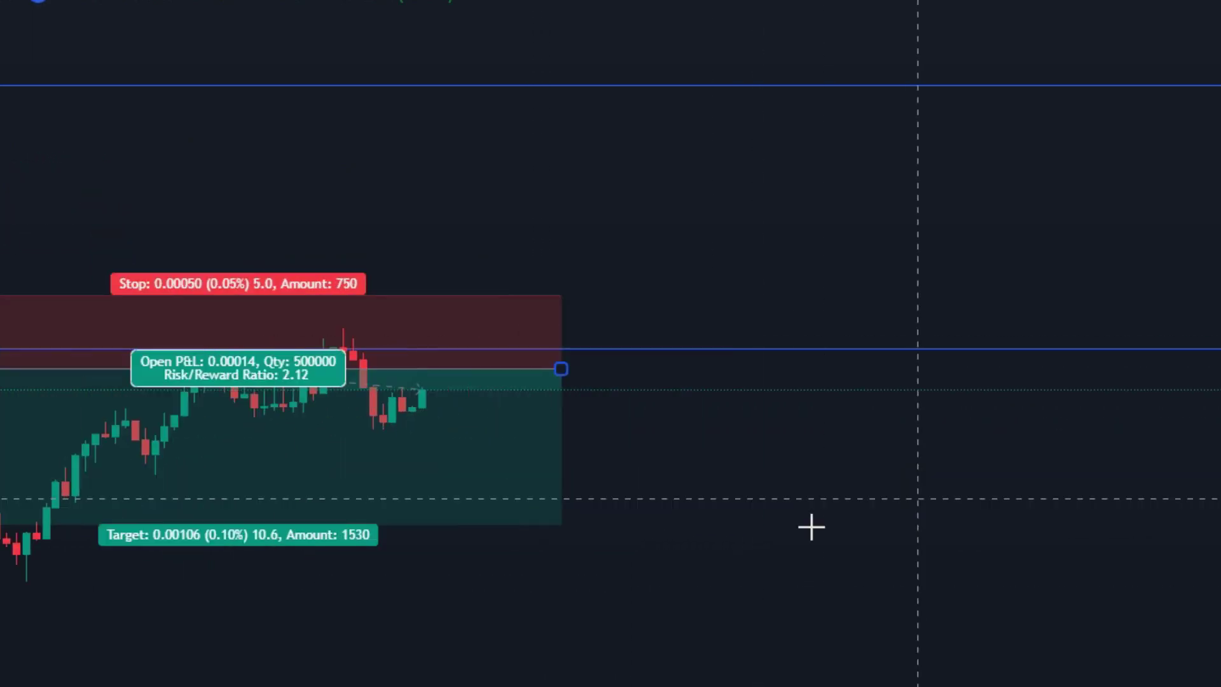
drag(809, 526, 1087, 538)
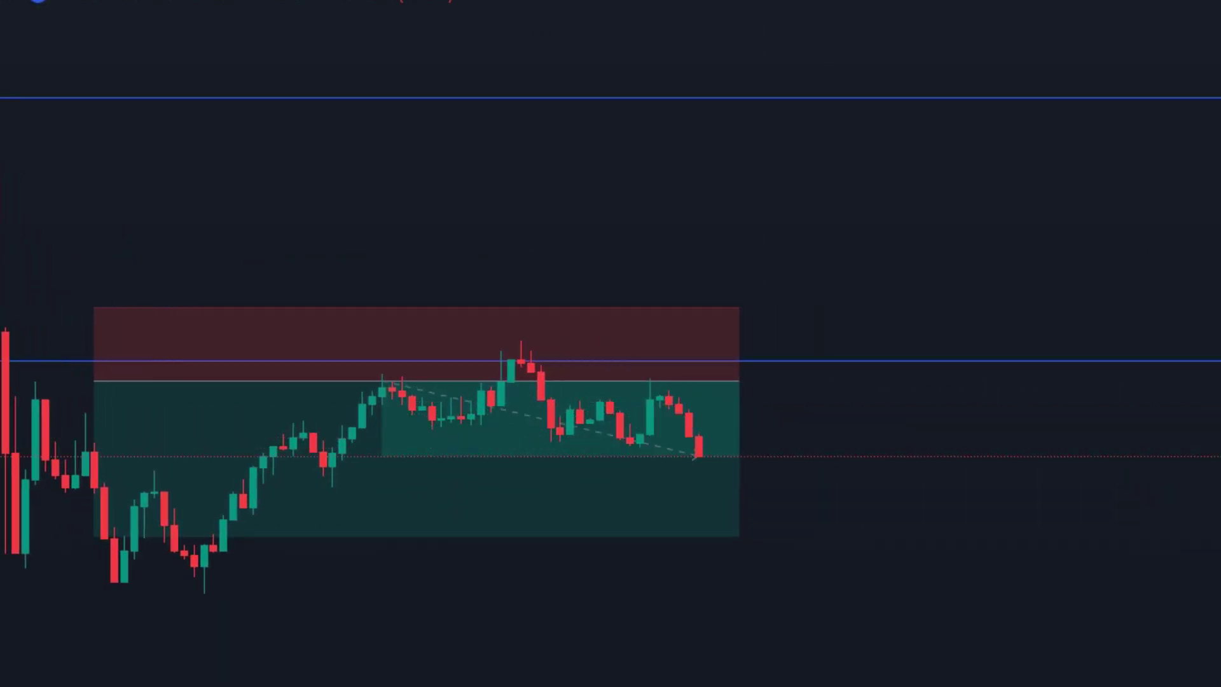
scroll(739, 681, down, 2)
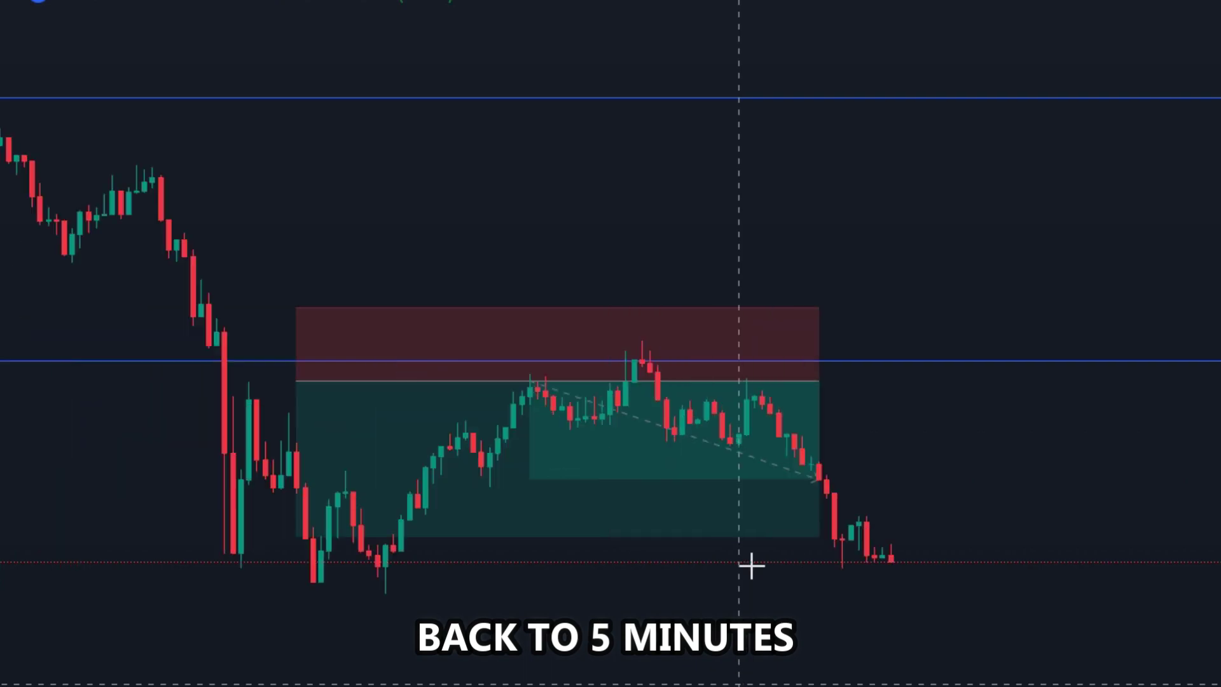
Step: Switch the chart to 5 minutes and move the upper horizontal ray down to the recent low
click(113, 23)
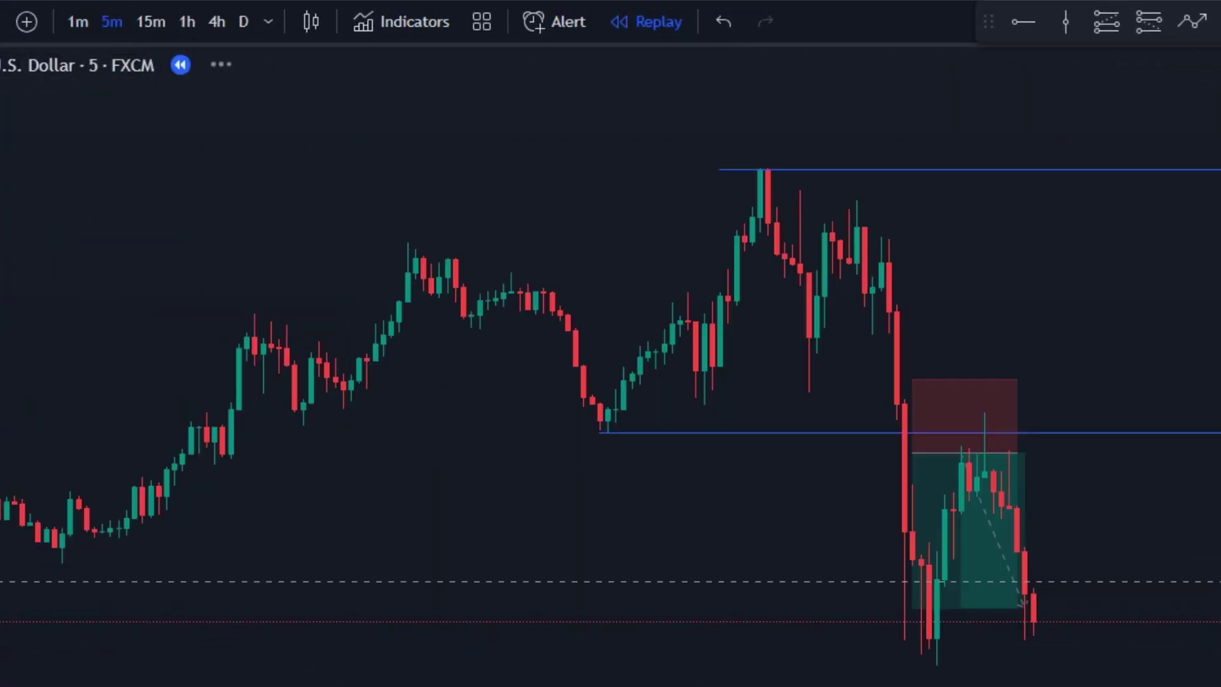
scroll(1128, 534, up, 3)
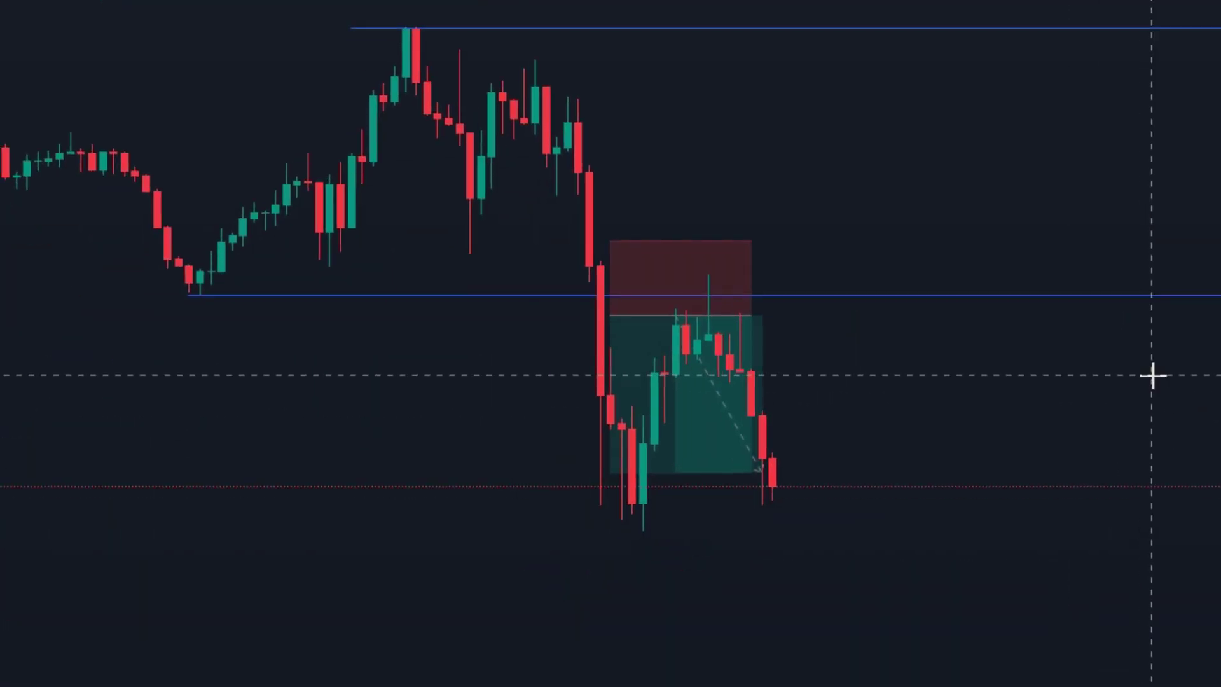
scroll(1132, 521, up, 1)
drag(1011, 578, 1075, 636)
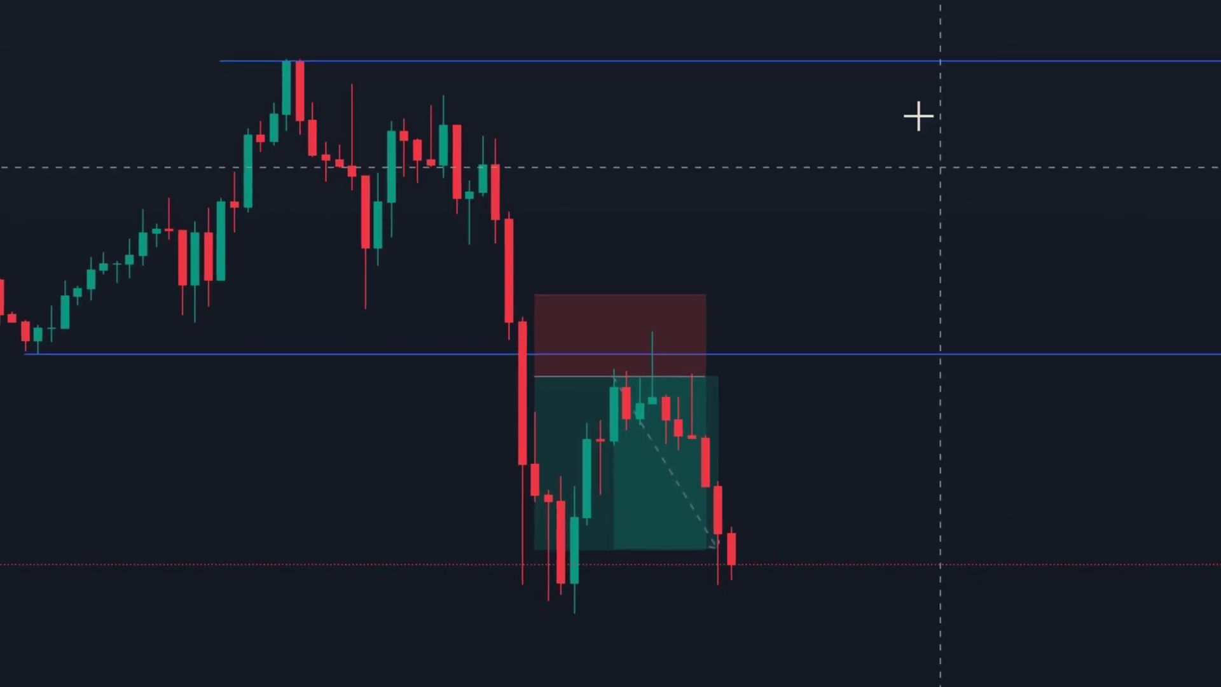
drag(890, 73, 995, 598)
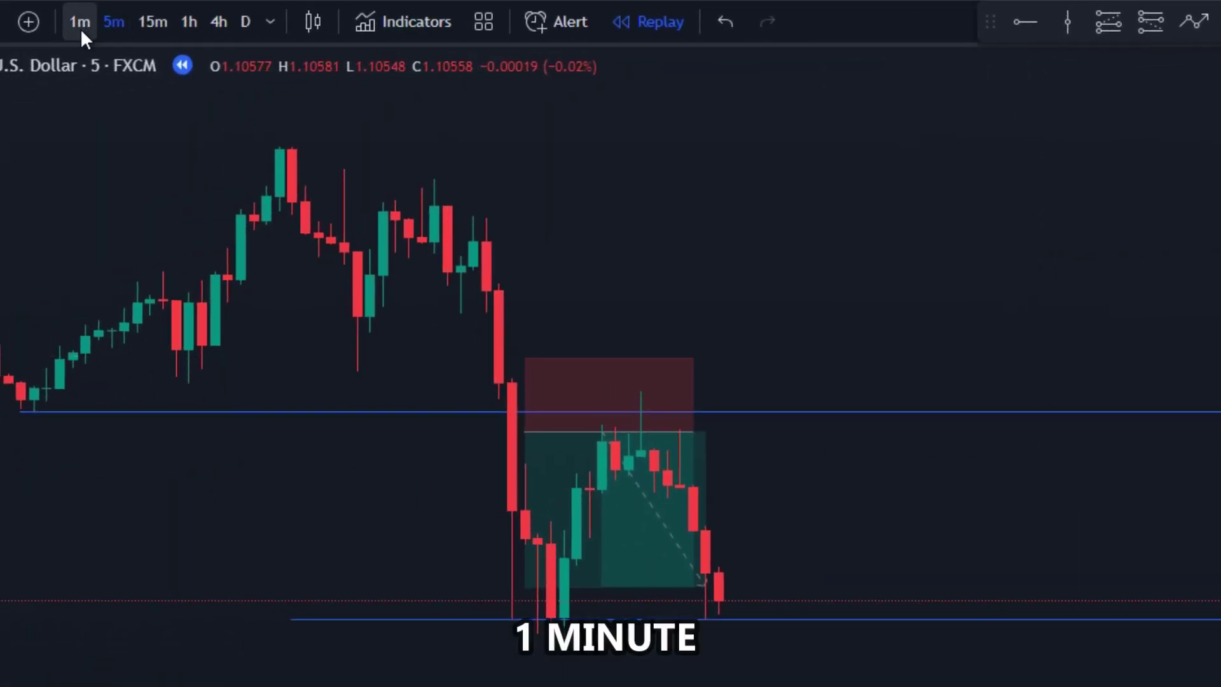
Step: On the 1-minute chart, place a short position below the broken ray with a 0.00024 stop and 0.00055 target, extended over the new candles
click(80, 29)
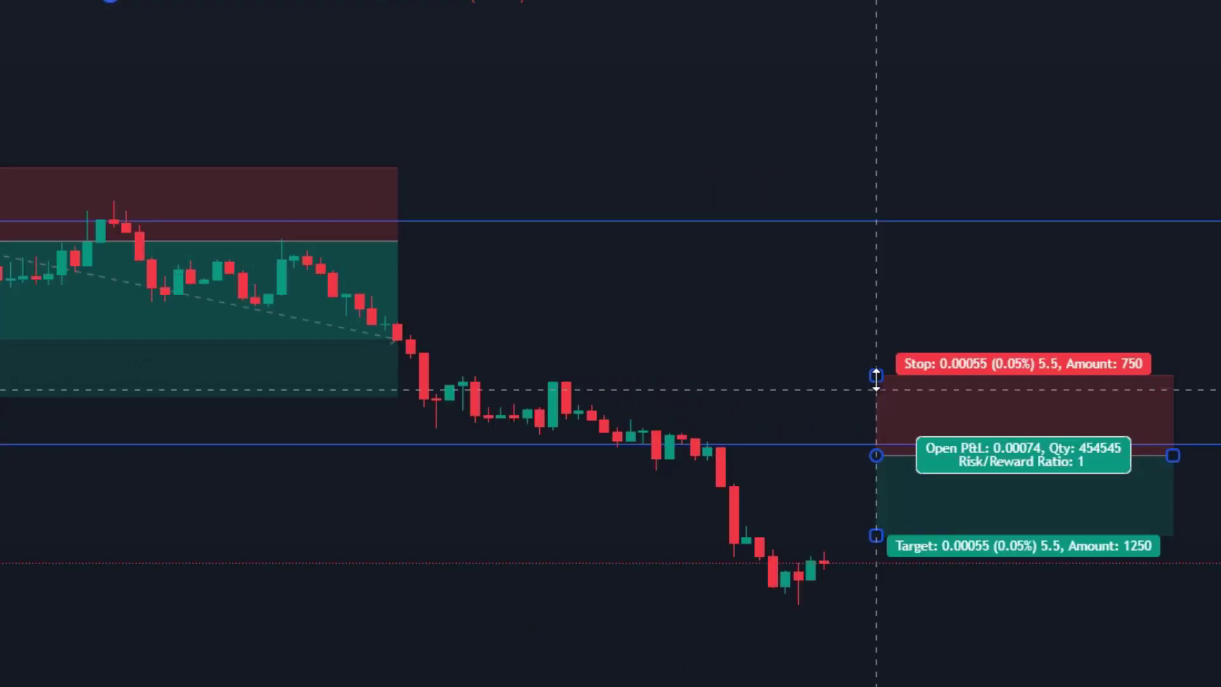
drag(872, 375, 872, 428)
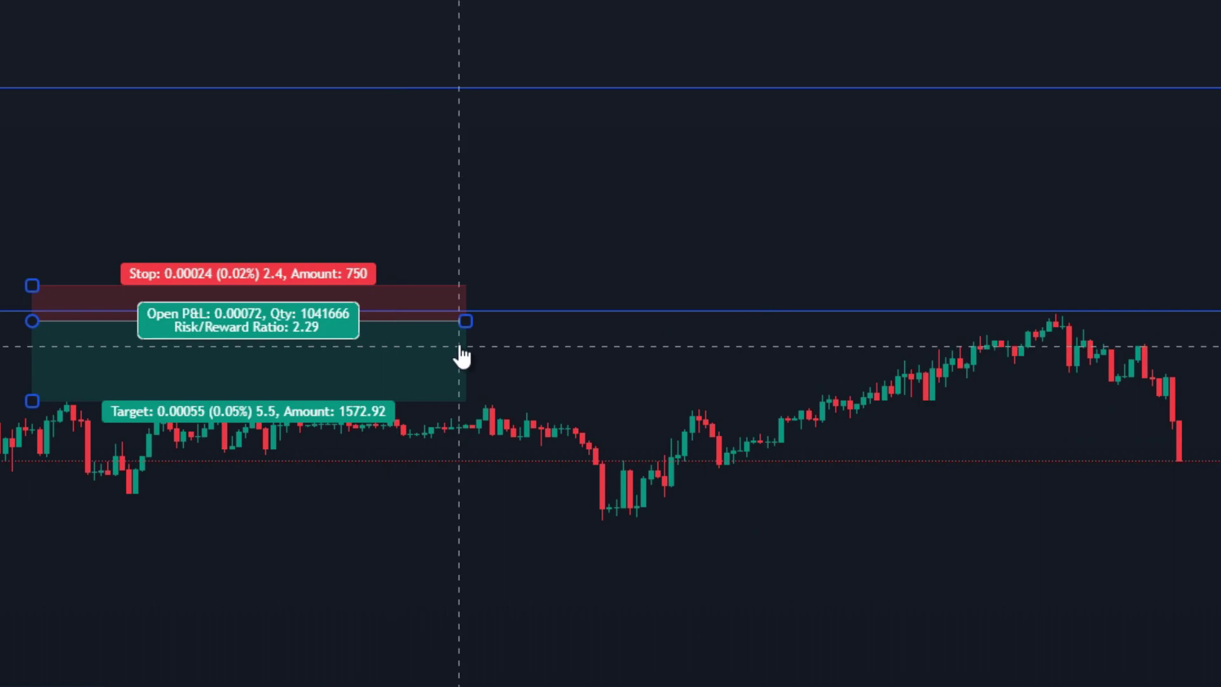
drag(465, 321, 1220, 321)
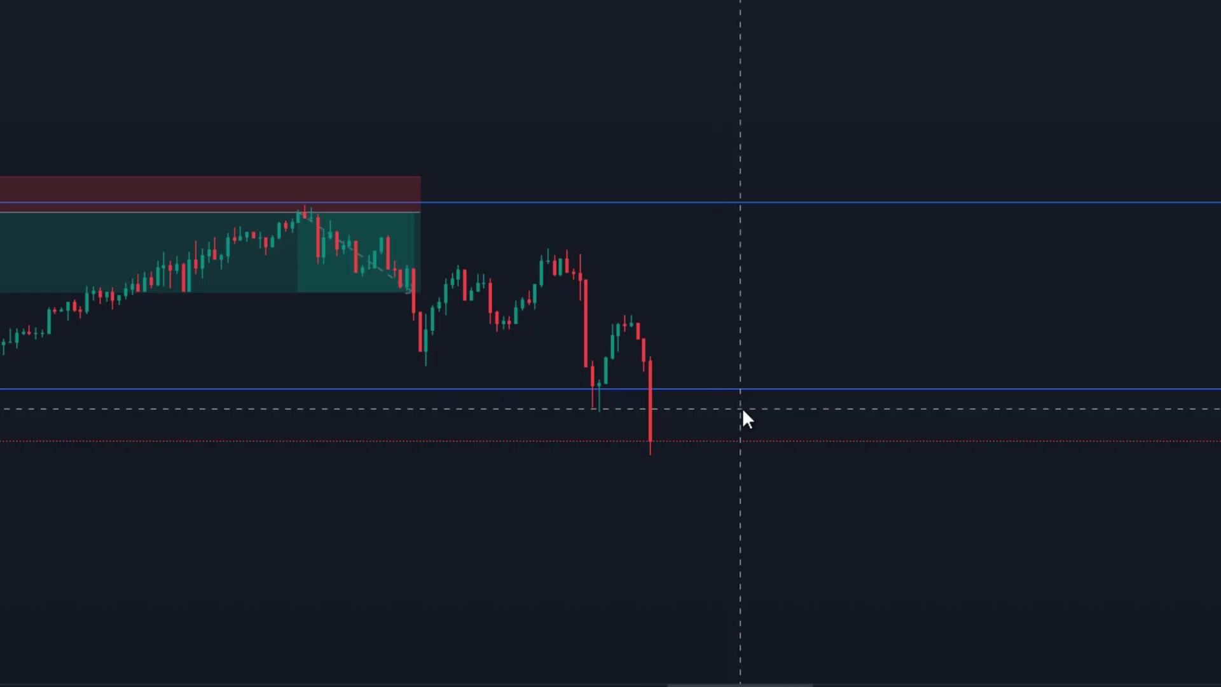
Step: Place another short position just below the newly broken support ray and widen its stop and target
click(739, 408)
drag(649, 372, 489, 331)
drag(603, 370, 567, 372)
drag(546, 318, 546, 308)
drag(547, 419, 542, 489)
drag(482, 469, 427, 466)
click(577, 464)
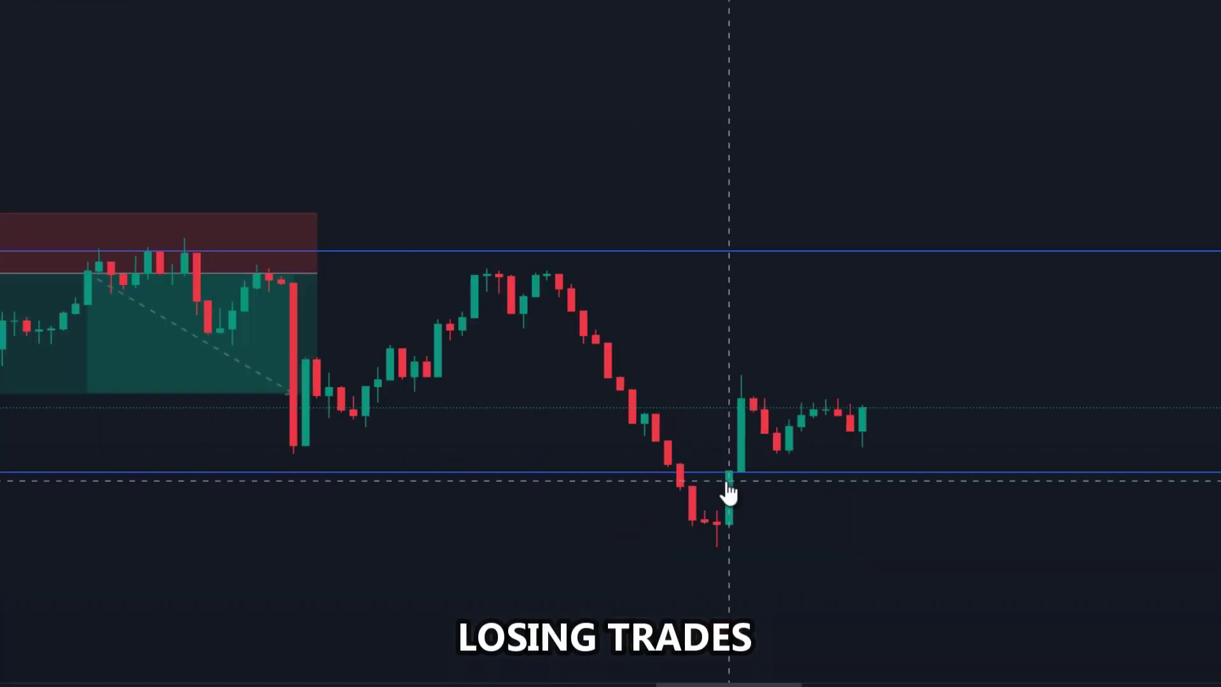
Step: Place a narrow short position at the lower ray where price broke down, with a 0.00033 stop and a 0.00069 target
click(729, 474)
drag(731, 402, 731, 427)
drag(731, 548, 736, 576)
drag(1019, 474, 912, 474)
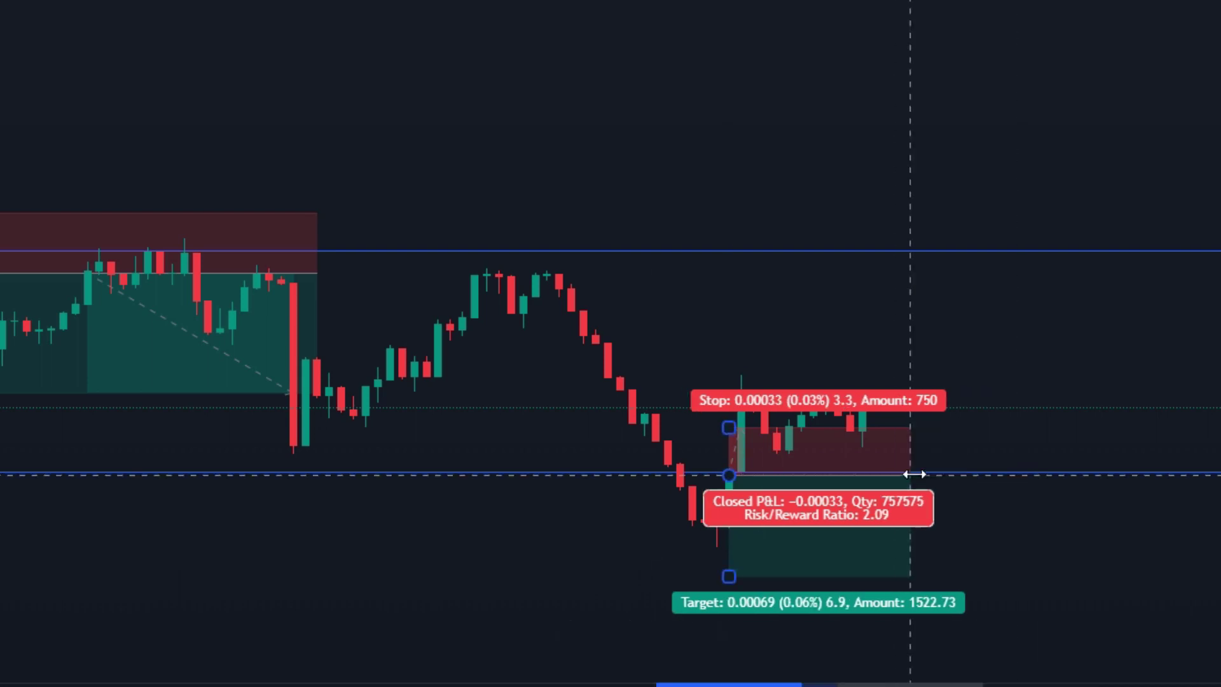
Step: Give the short position at the blue moving average a 0.00017 stop and a lower target, and extend it past the latest candle
drag(669, 364, 594, 354)
drag(1004, 358, 923, 343)
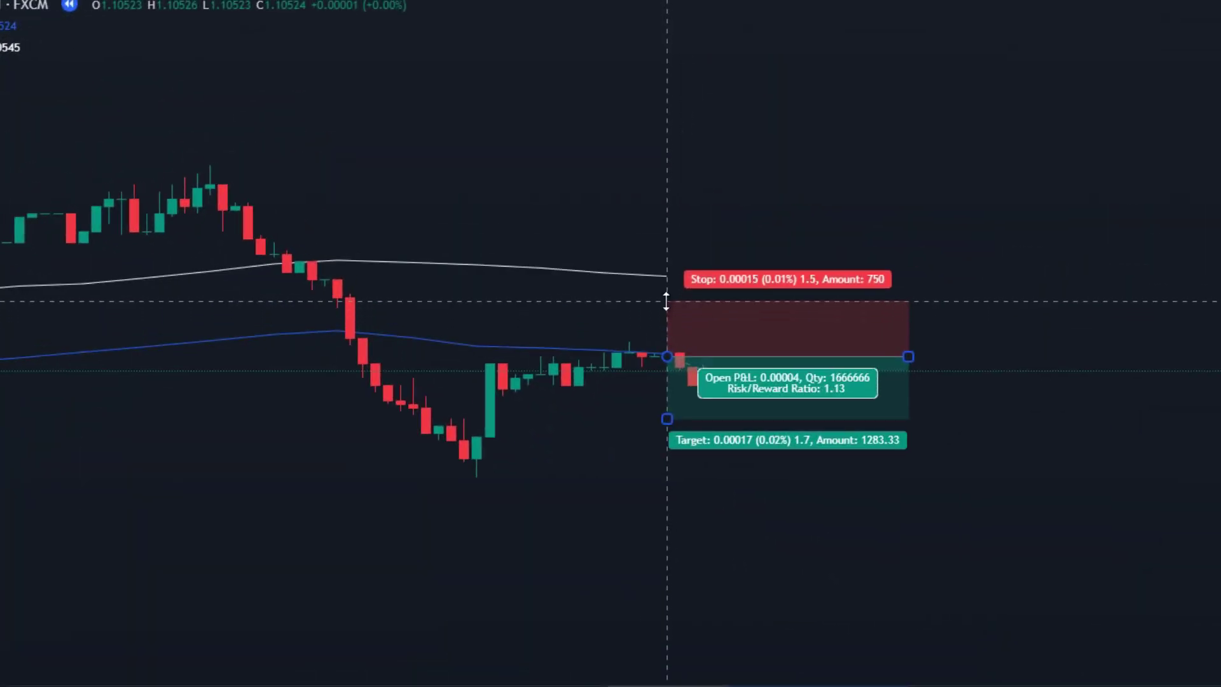
drag(666, 300, 667, 294)
drag(890, 150, 936, 151)
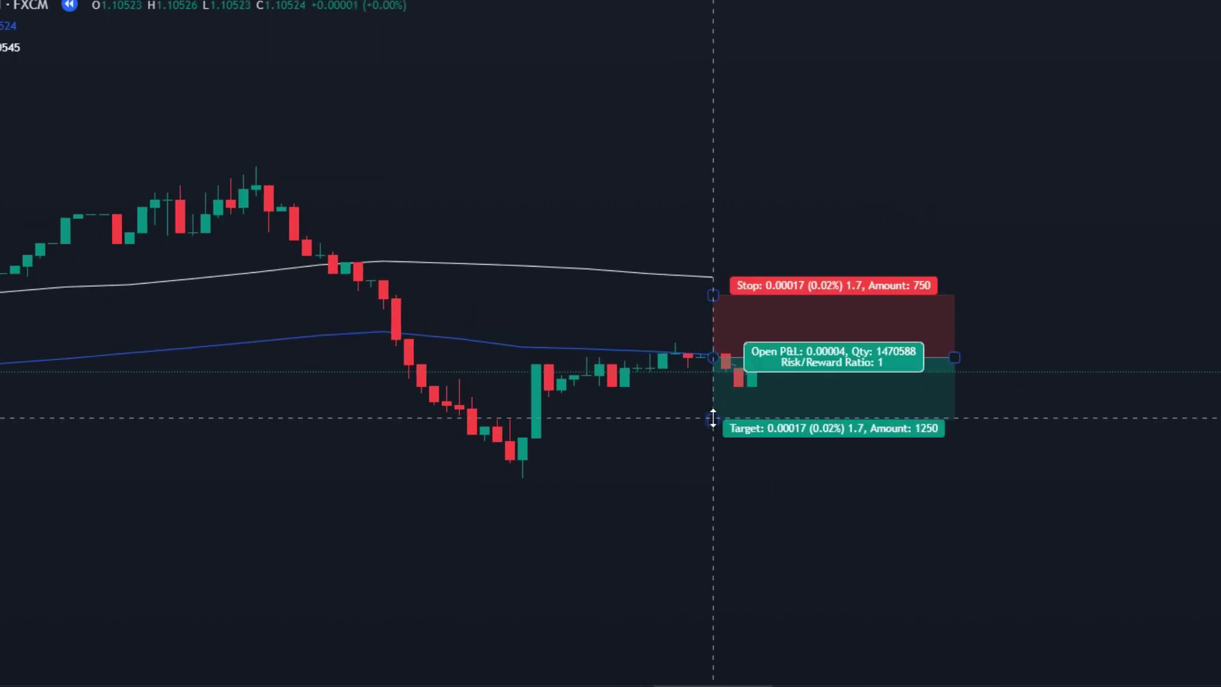
drag(713, 417, 713, 486)
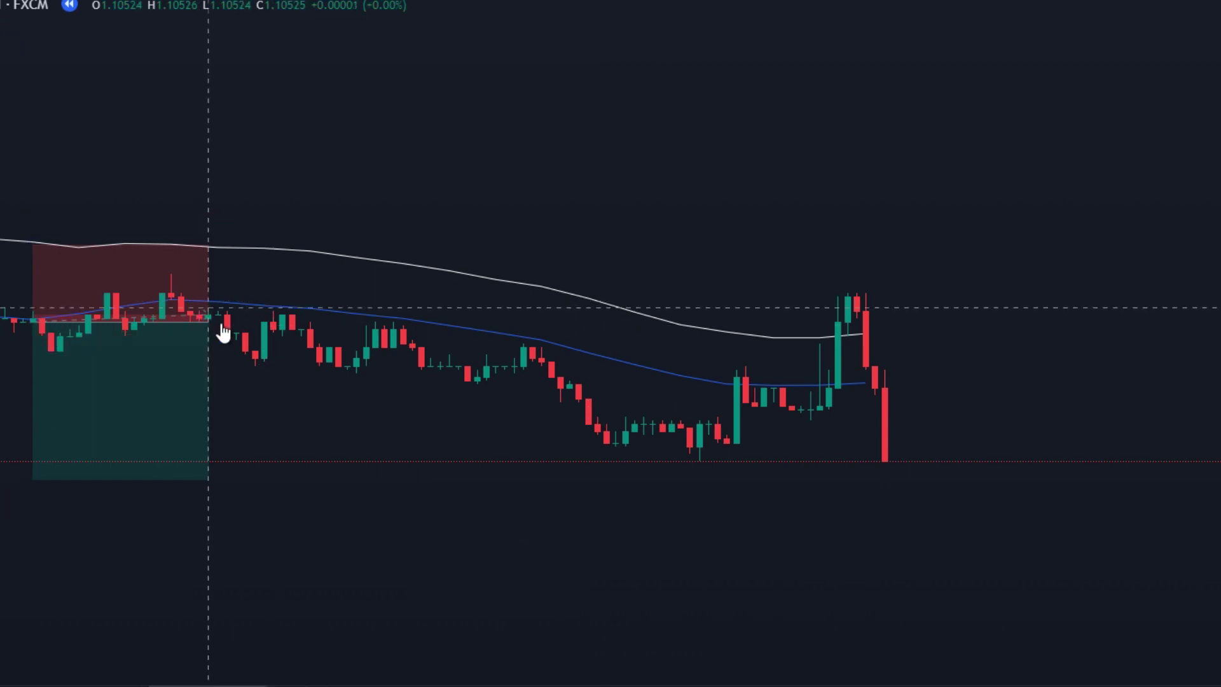
drag(208, 322, 1004, 322)
drag(935, 529, 917, 526)
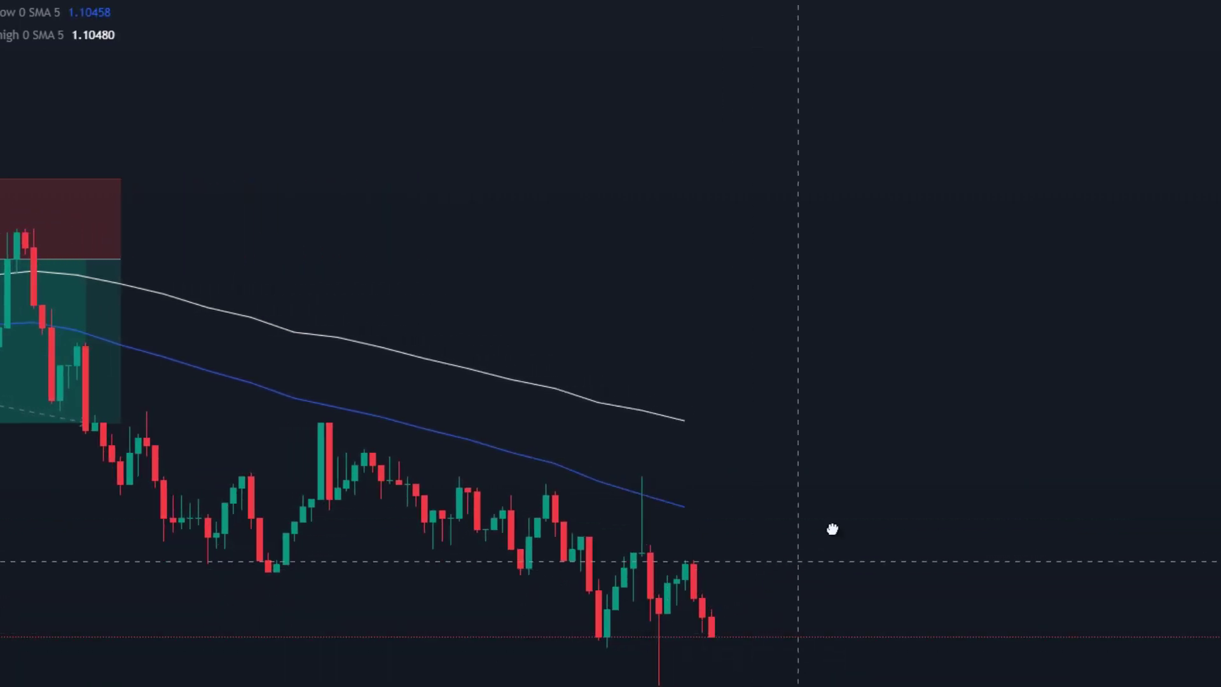
Step: Place a short position below the blue moving average at the latest candles, with a 0.00030 stop and a 0.00062 target
click(700, 460)
drag(700, 368, 700, 346)
drag(726, 453, 725, 600)
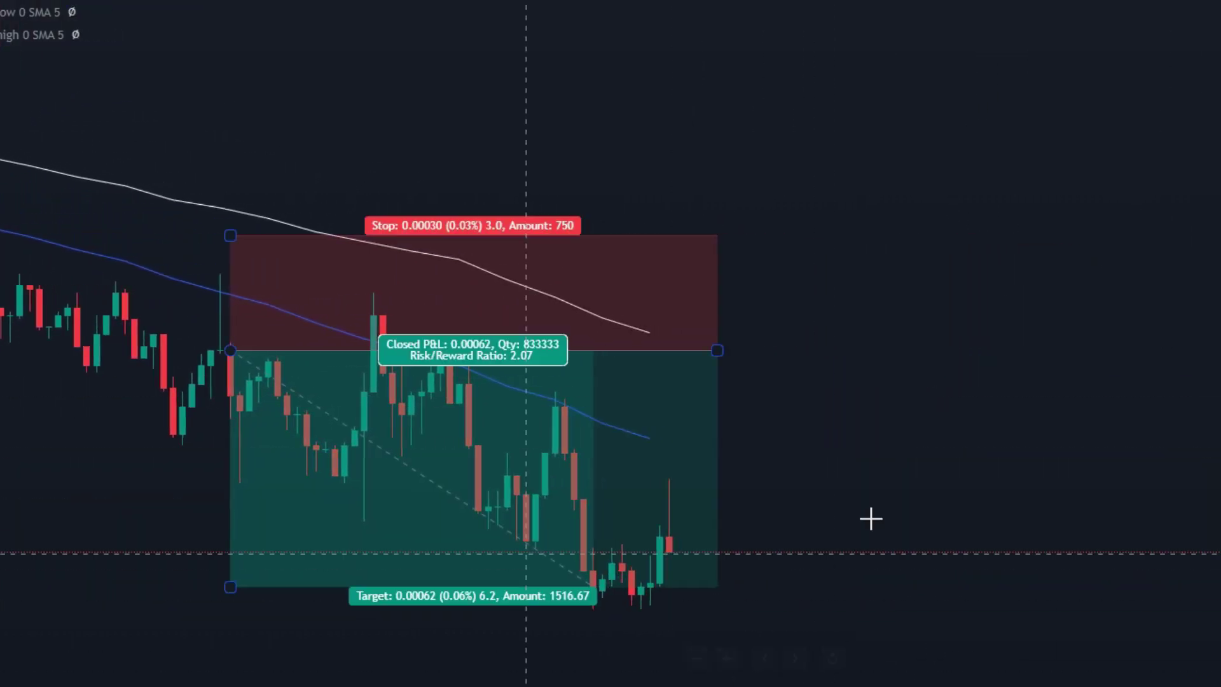
drag(871, 518, 1138, 512)
scroll(414, 394, up, 1)
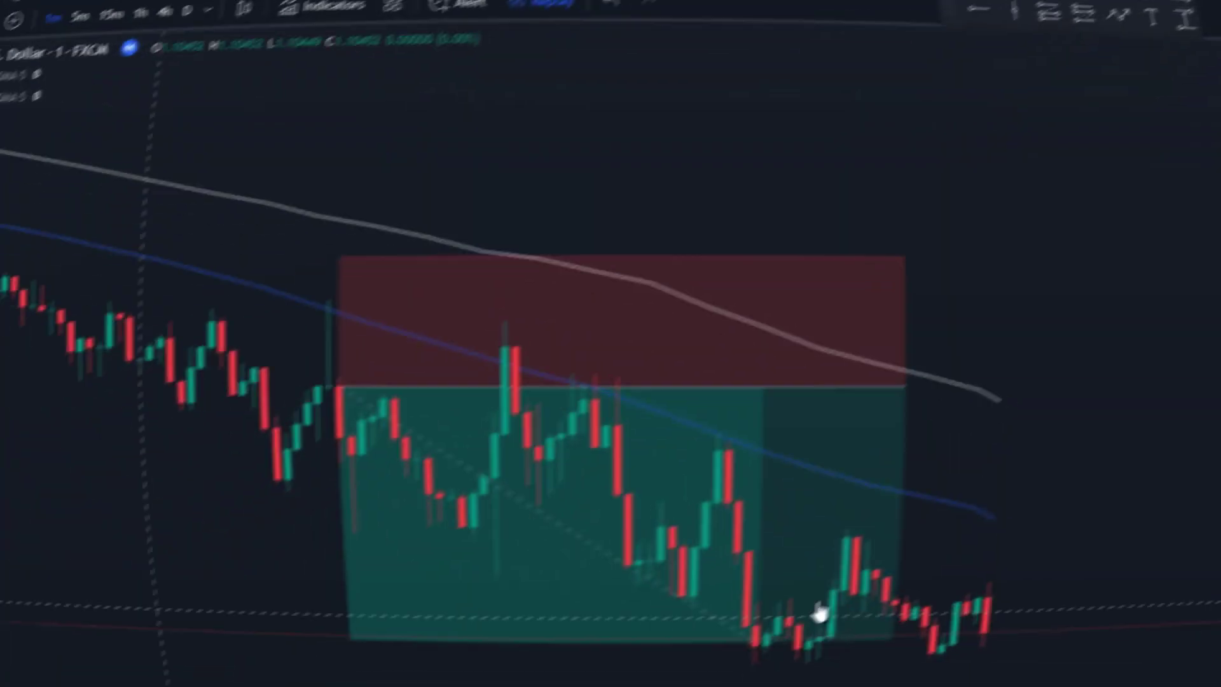
Step: Place a short position at the blue moving average with a 0.00030 stop and a 0.00061 target, narrowed to end at the latest candle
drag(1194, 654, 1017, 646)
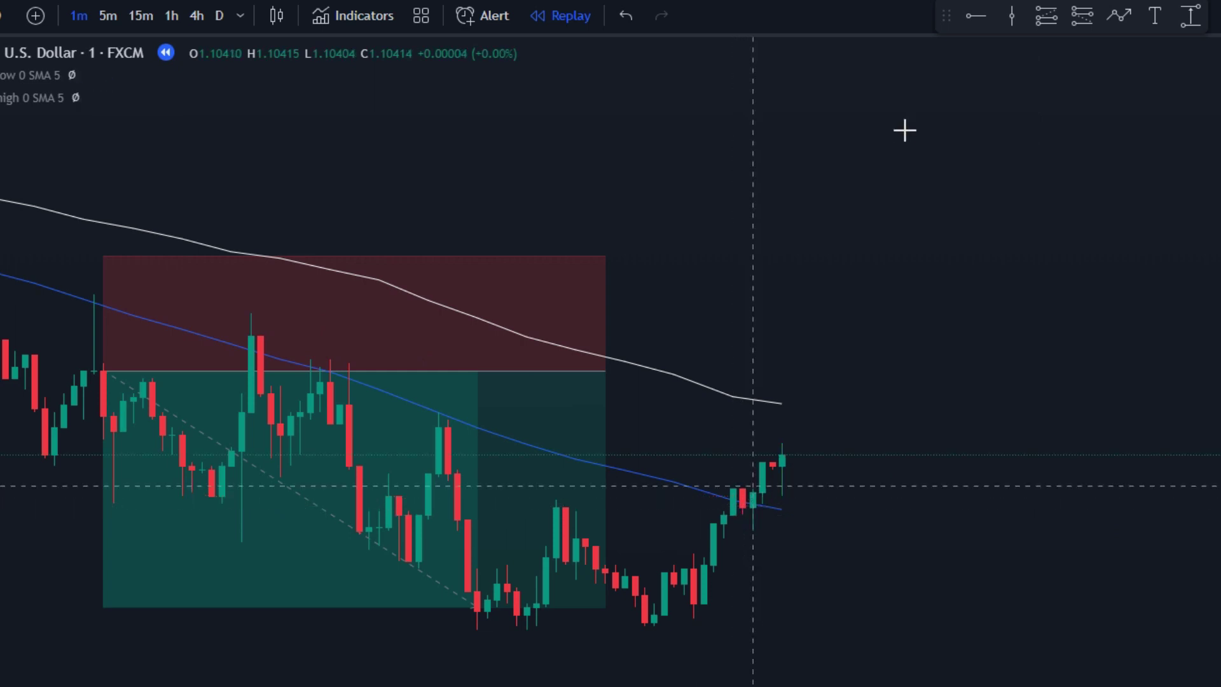
click(753, 515)
drag(753, 446, 753, 400)
drag(753, 583, 751, 655)
click(742, 591)
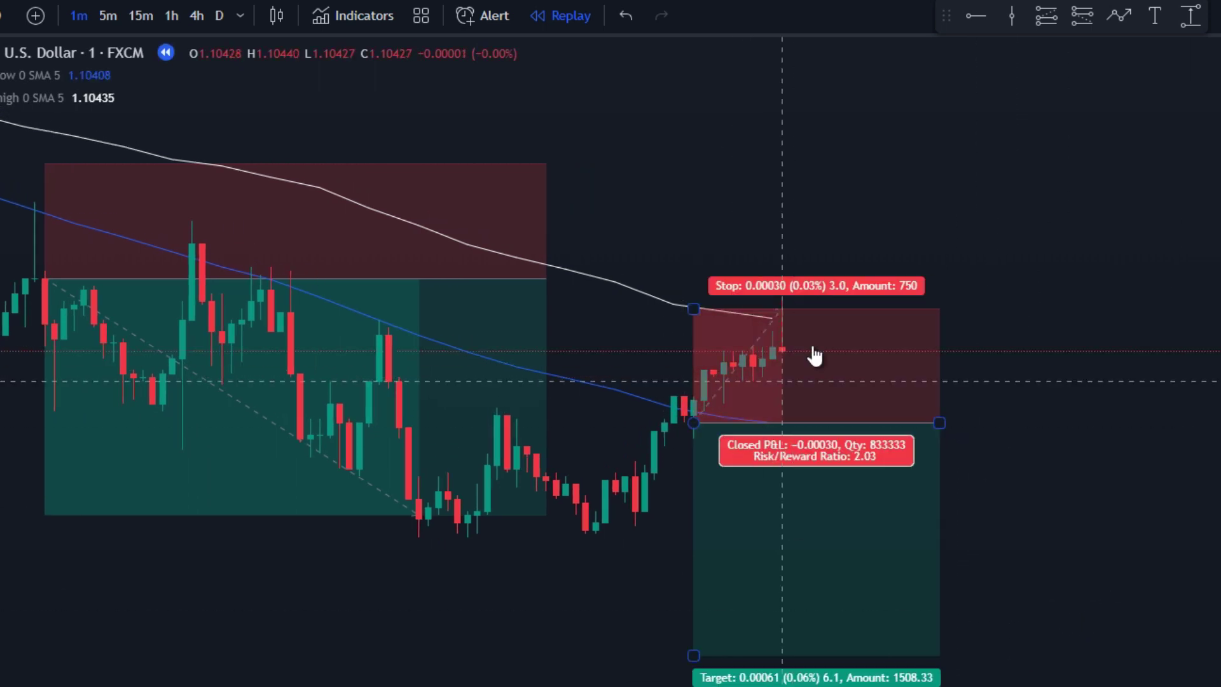
drag(940, 439, 786, 423)
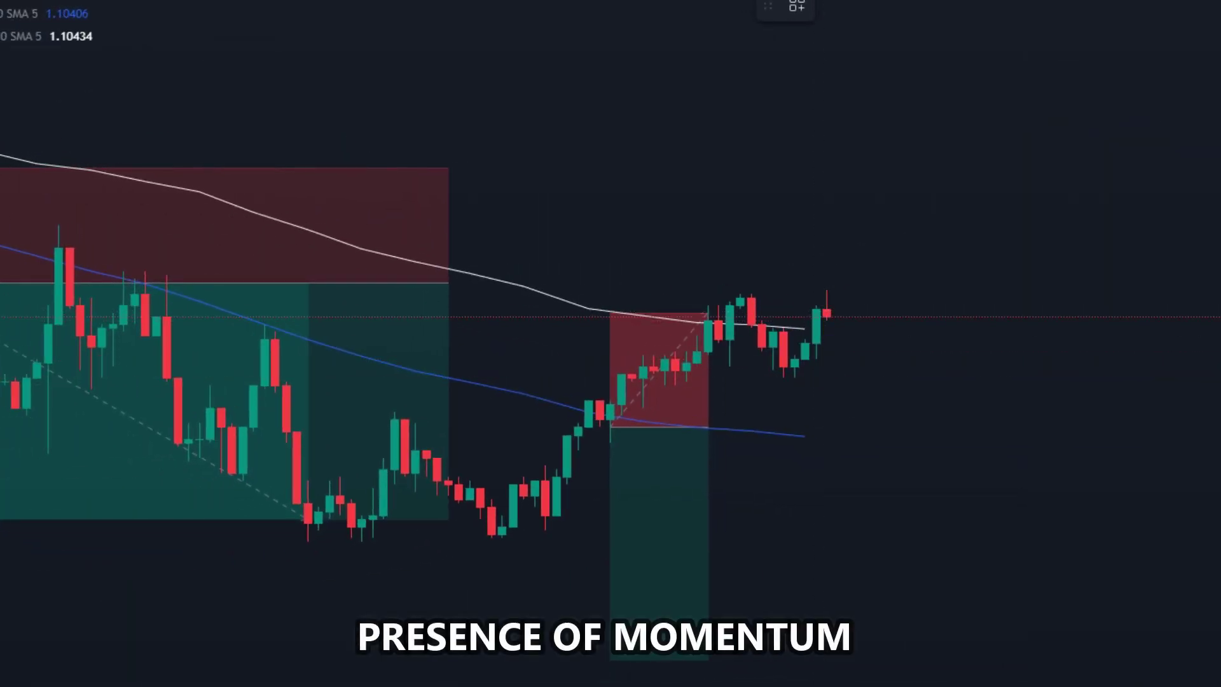
Step: Place a long position at the latest candle by the white moving average, with a 0.00031 stop and a raised target
click(826, 310)
drag(826, 256, 821, 177)
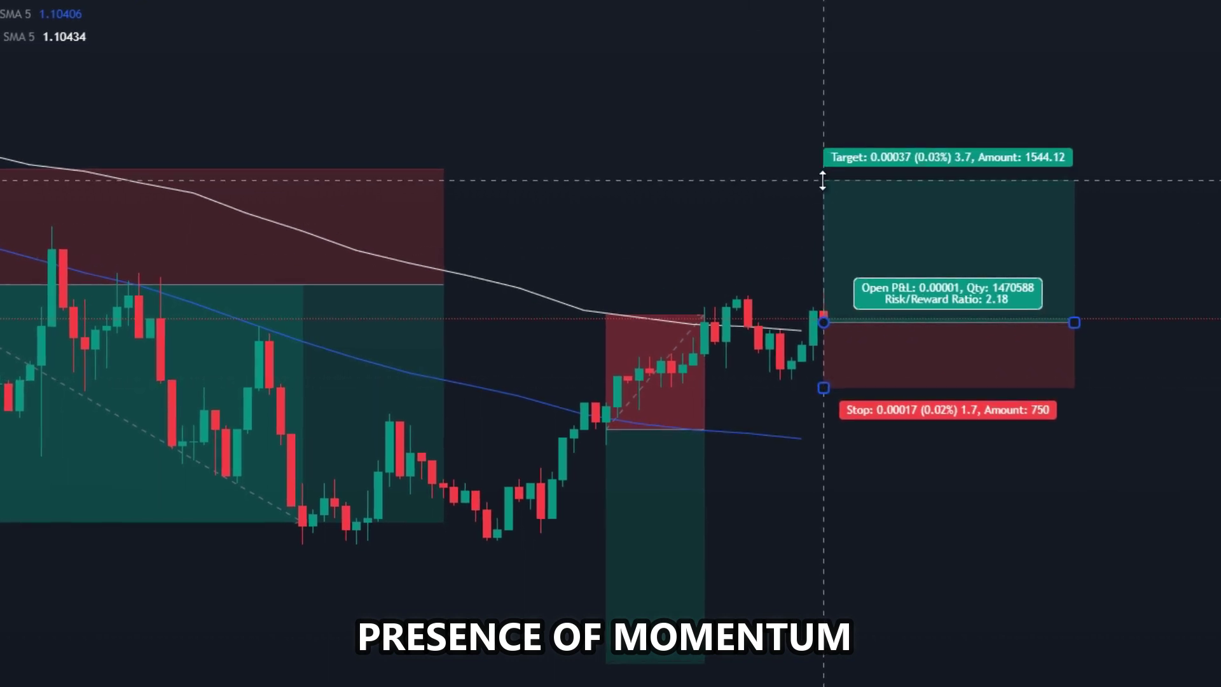
drag(819, 385, 816, 447)
mouse_move(816, 185)
mouse_down()
mouse_move(806, 255)
mouse_move(795, 155)
mouse_up()
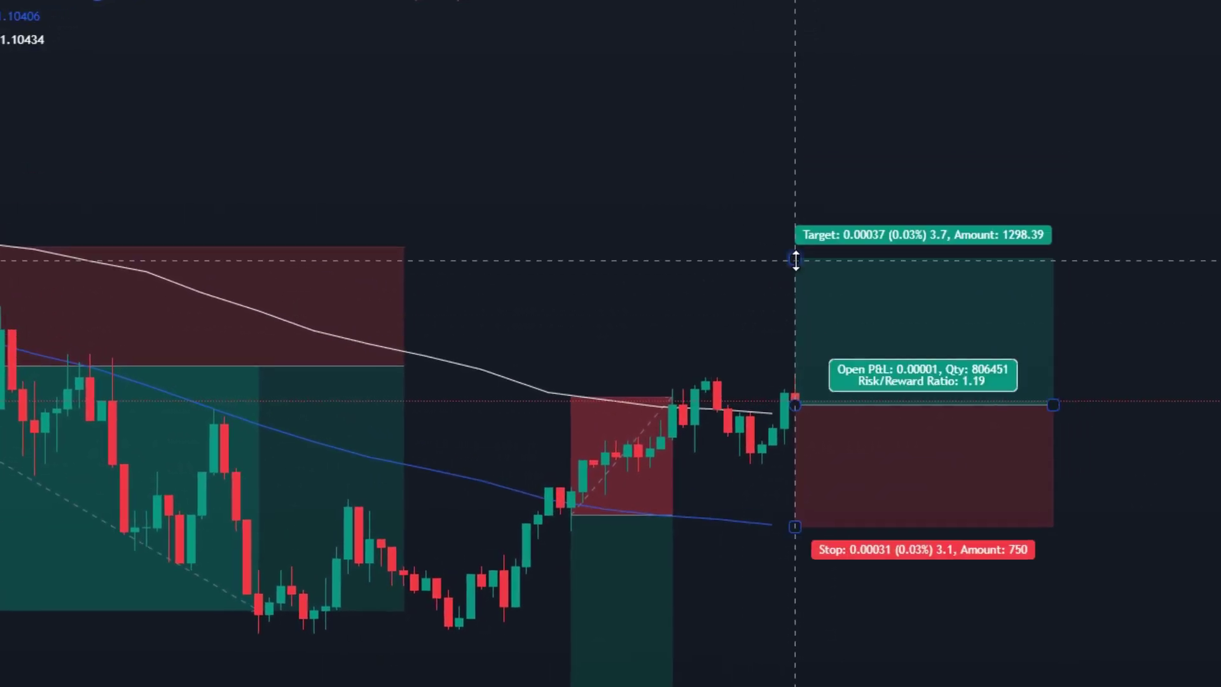
drag(1042, 631, 922, 591)
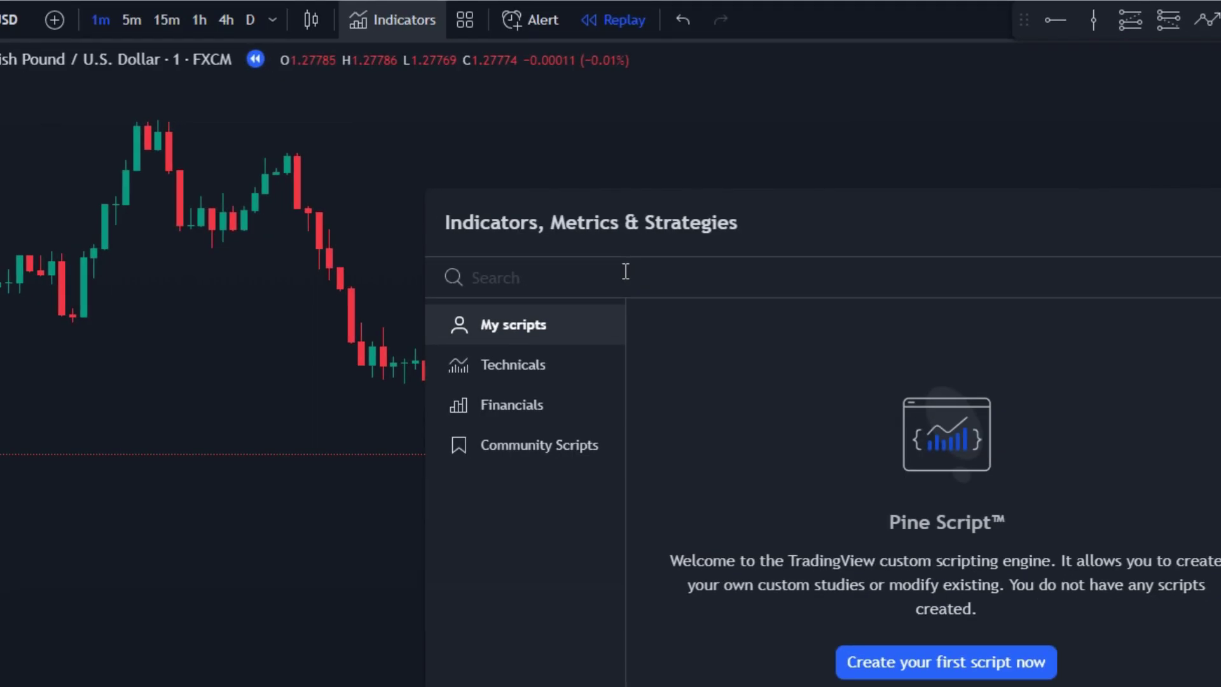
Step: Add two Moving Average Simple indicators to the GBPUSD 1-minute chart
text(moving aver)
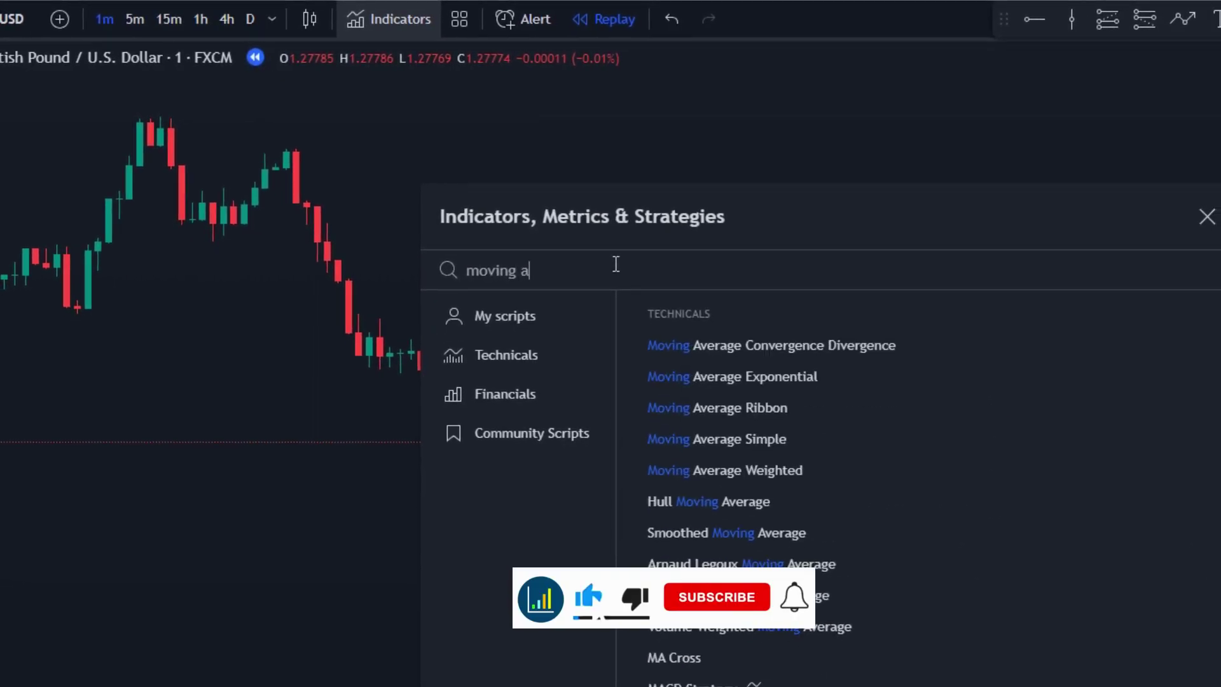
click(724, 430)
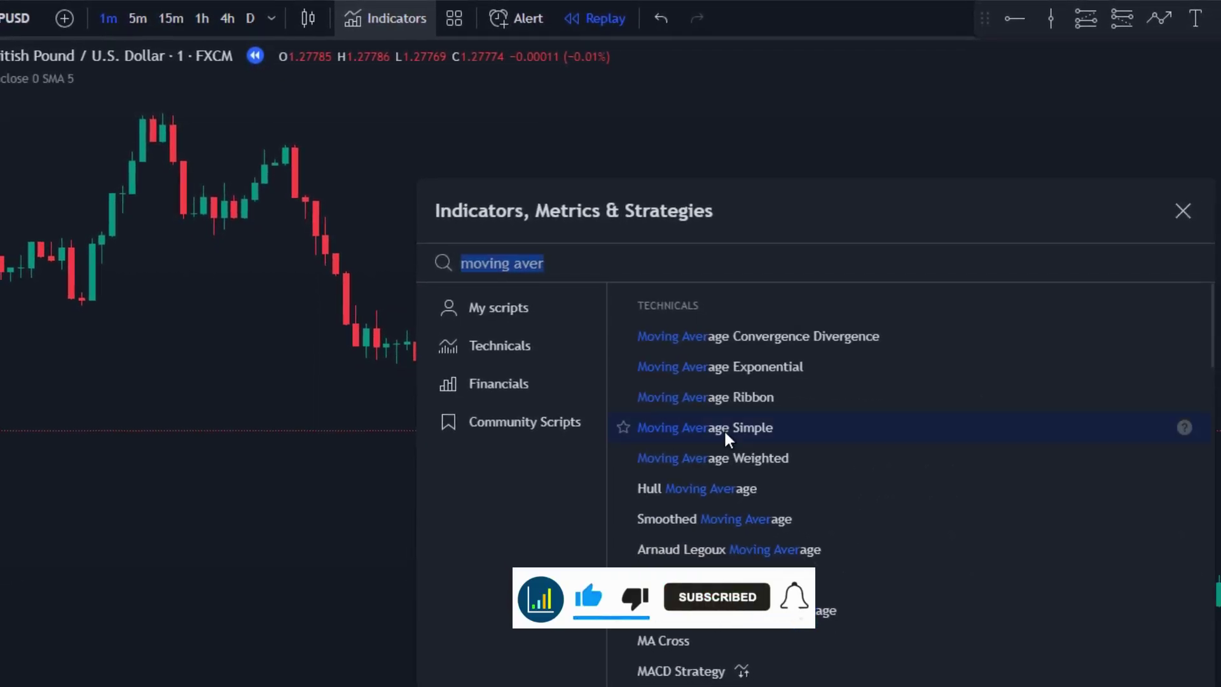
click(724, 430)
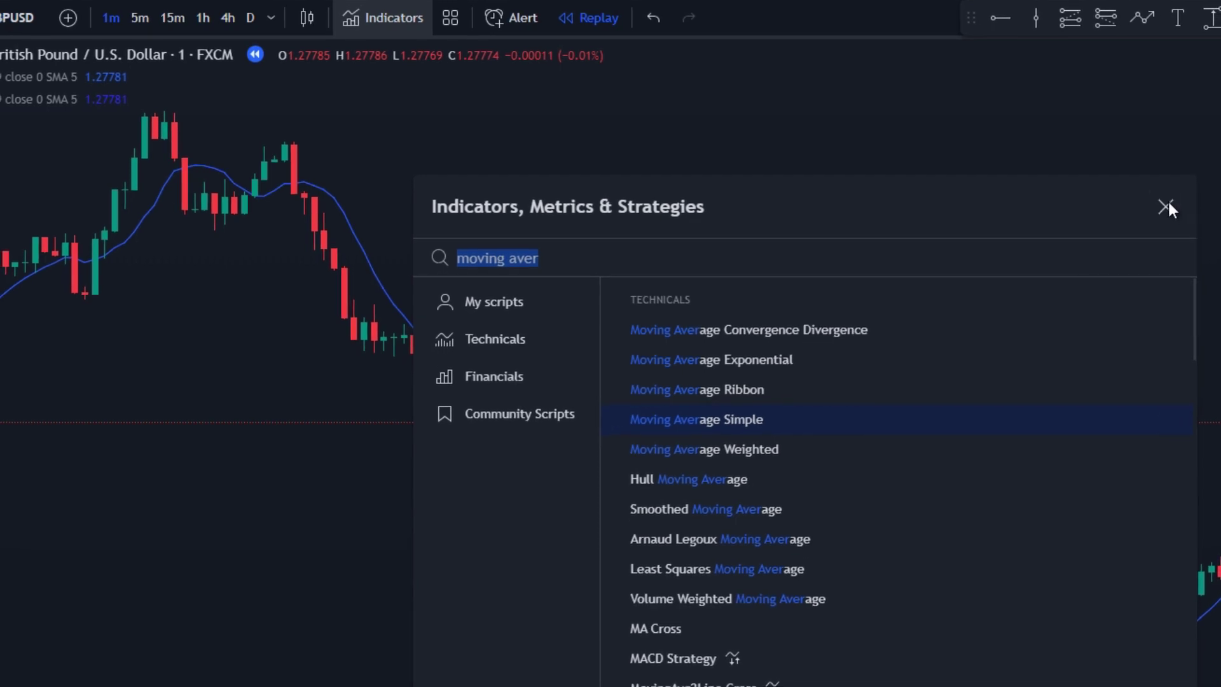
click(1166, 206)
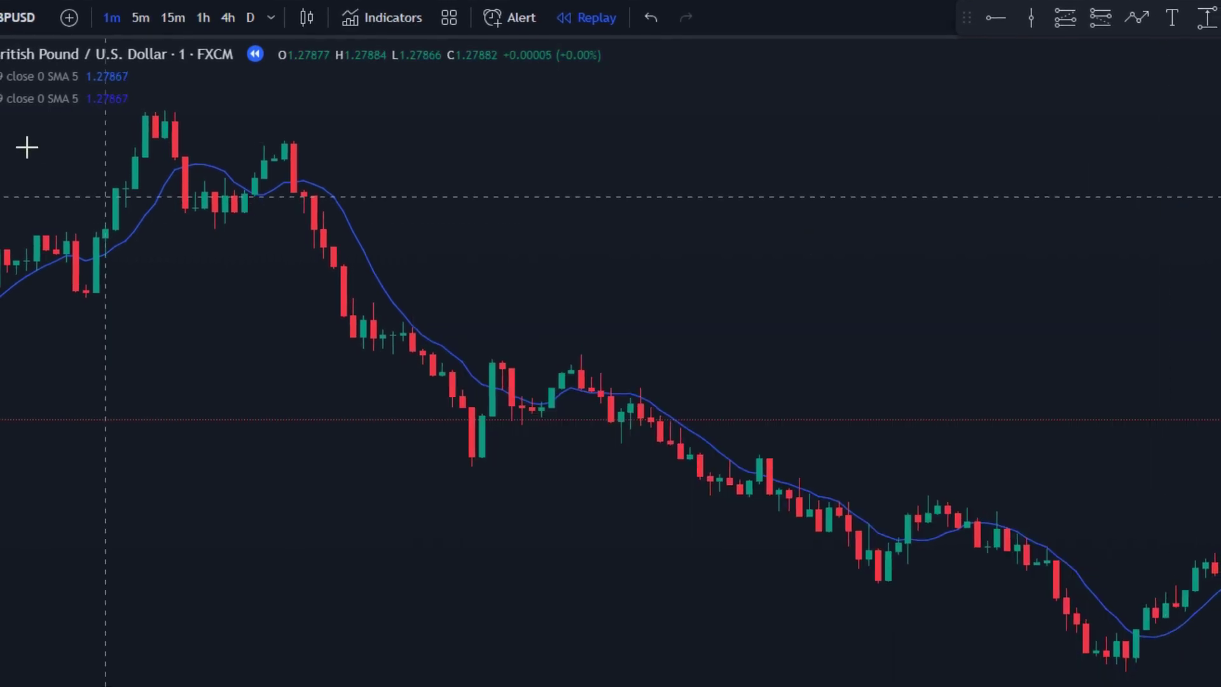
Step: Set the first SMA's source to high and its line colour to white
click(118, 76)
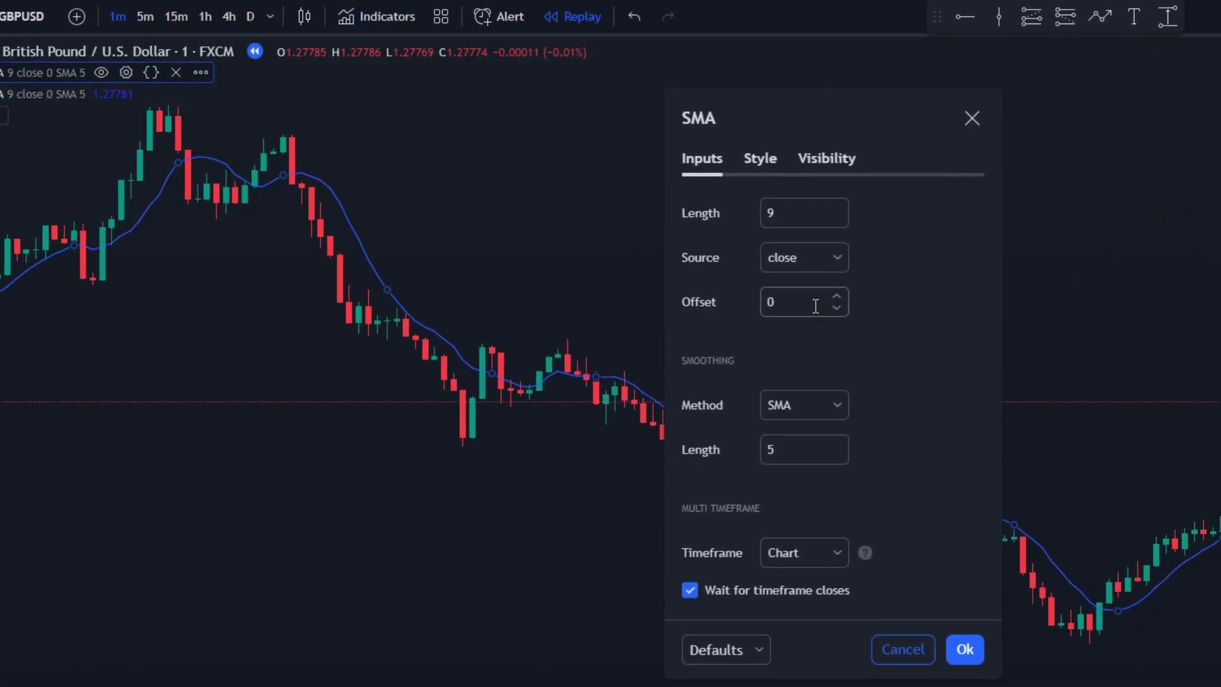
click(837, 257)
click(817, 323)
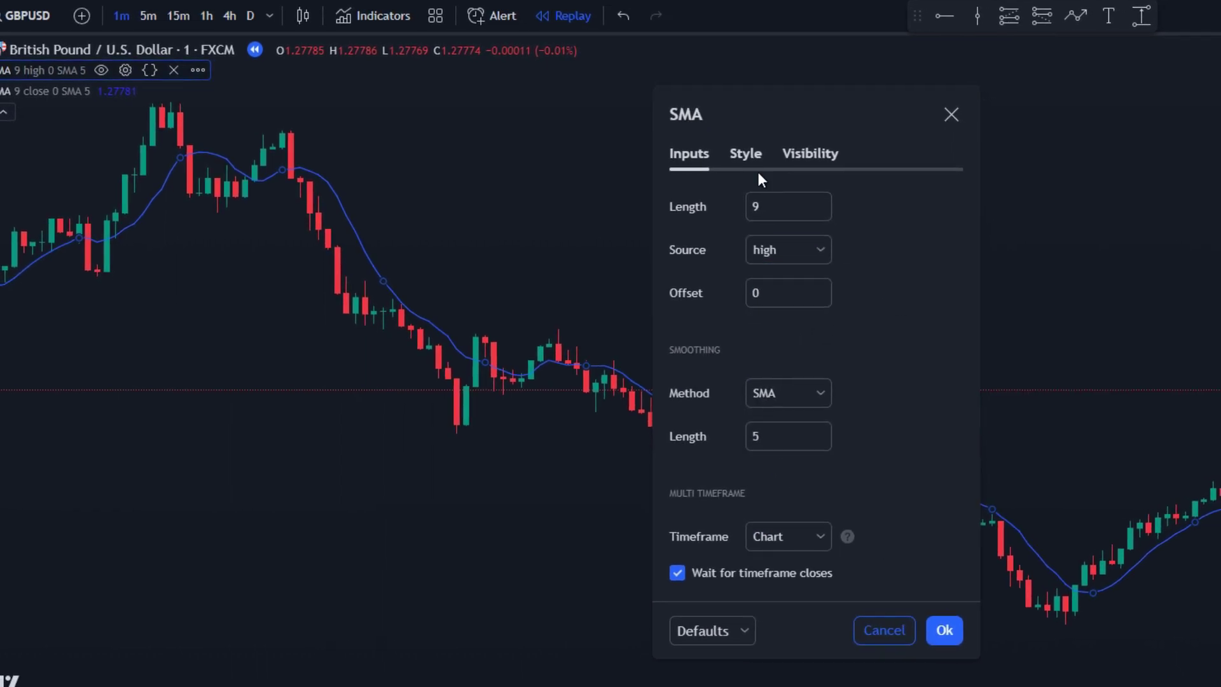
click(757, 162)
click(808, 207)
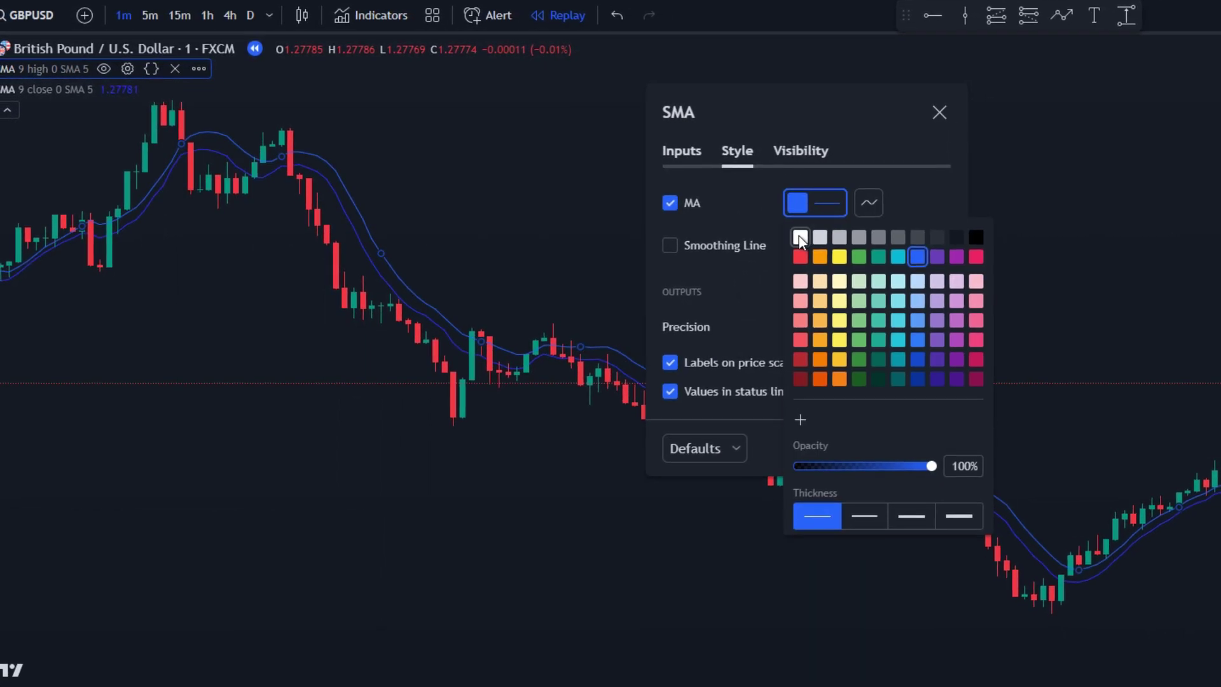
click(800, 239)
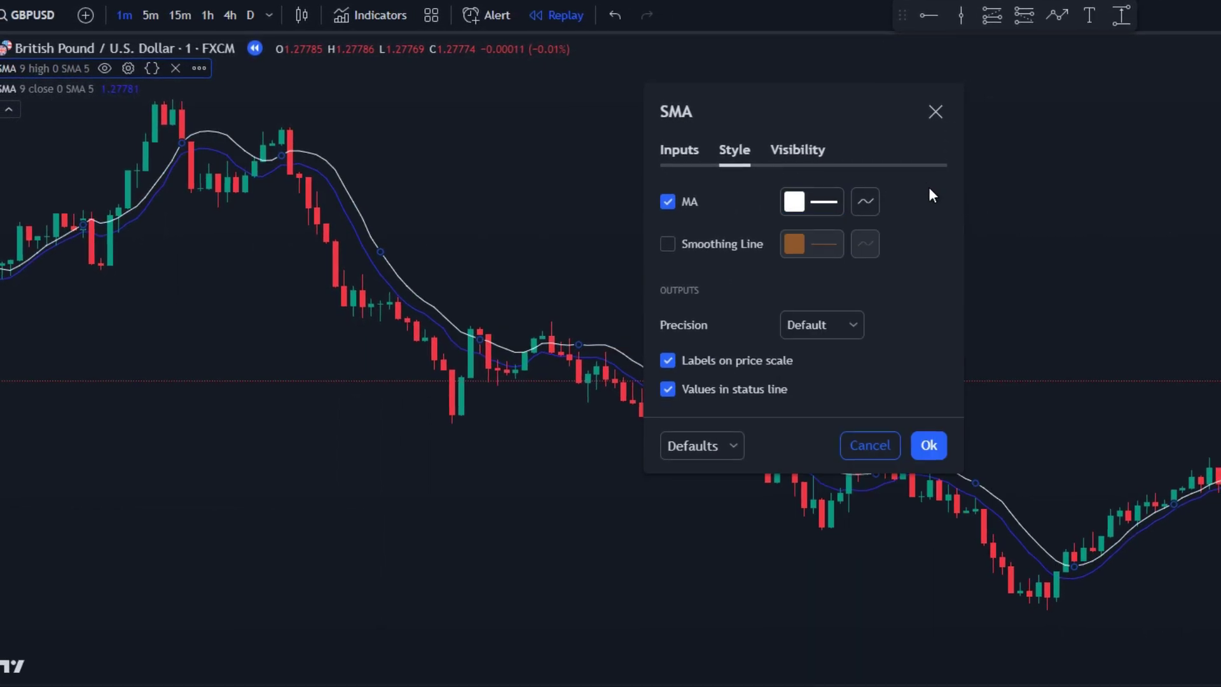
click(928, 442)
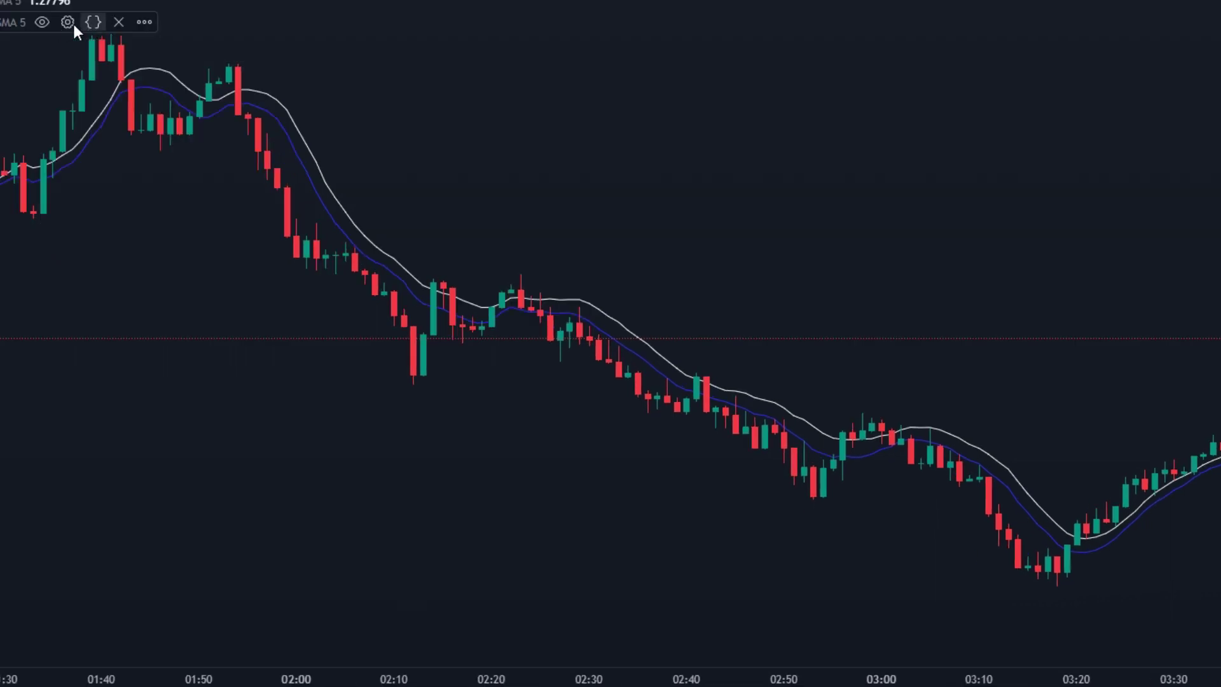
Step: Colour the second SMA's line bright blue and set its source to low
click(134, 86)
click(753, 327)
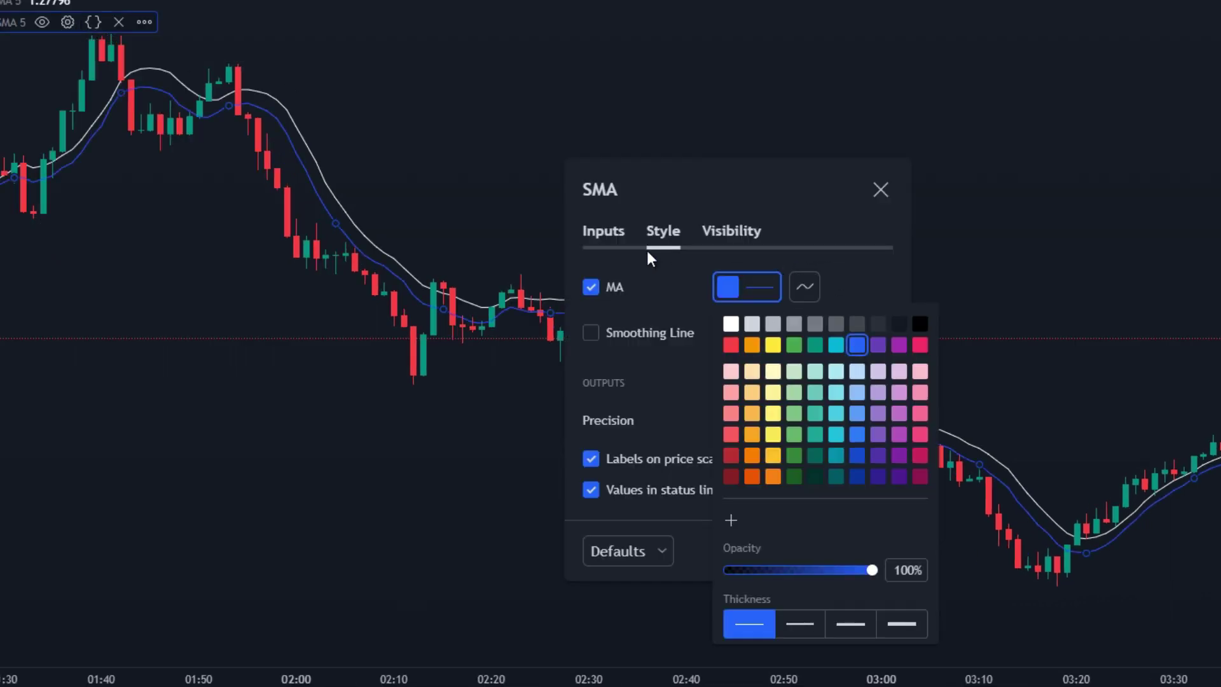
click(604, 233)
click(731, 330)
click(738, 428)
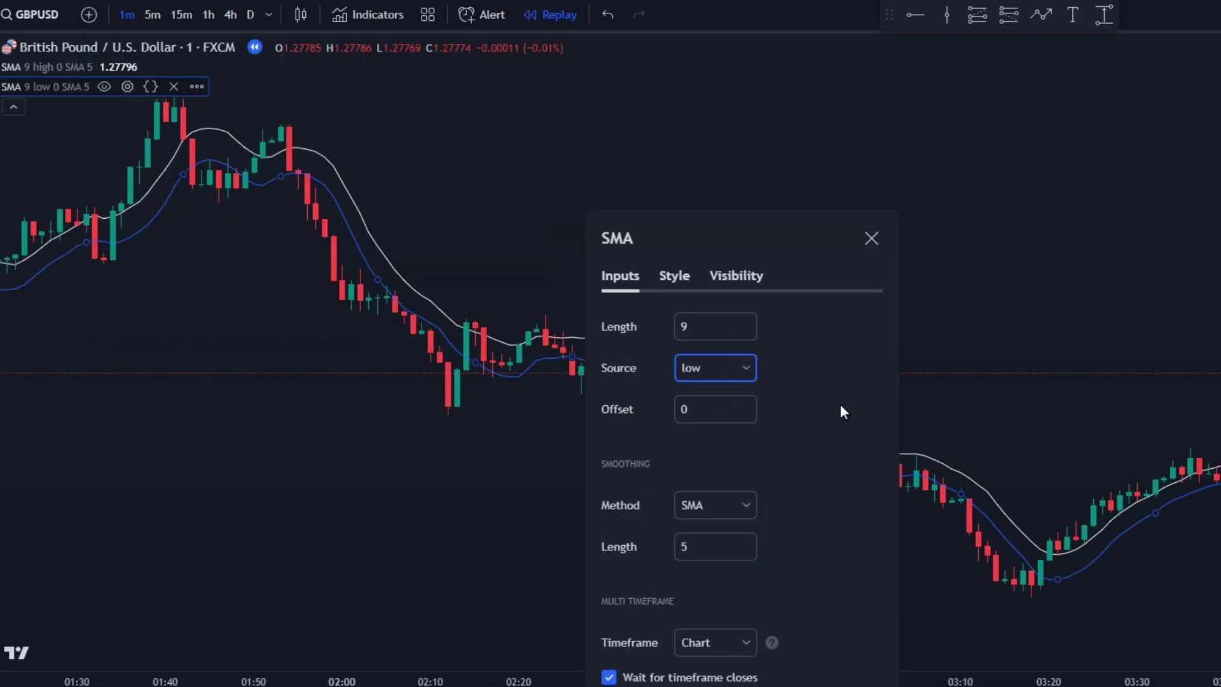
Step: Set the timeframe of the low-source SMA to 5 minutes
click(750, 635)
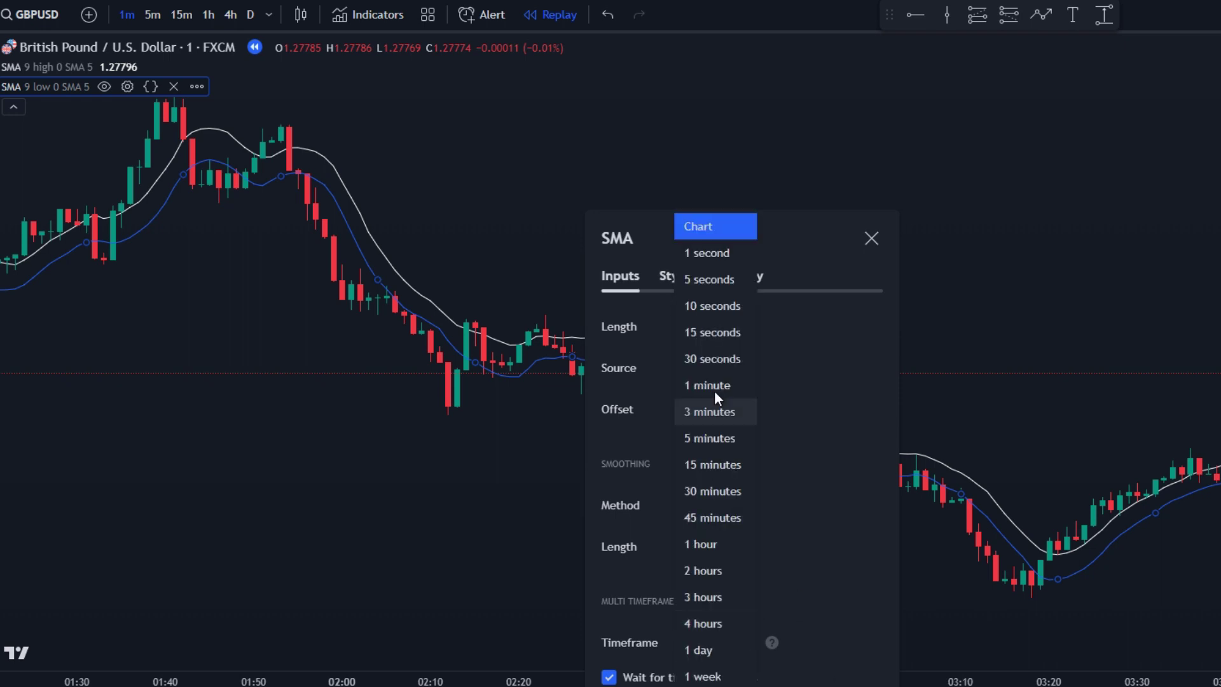
click(713, 440)
key(Return)
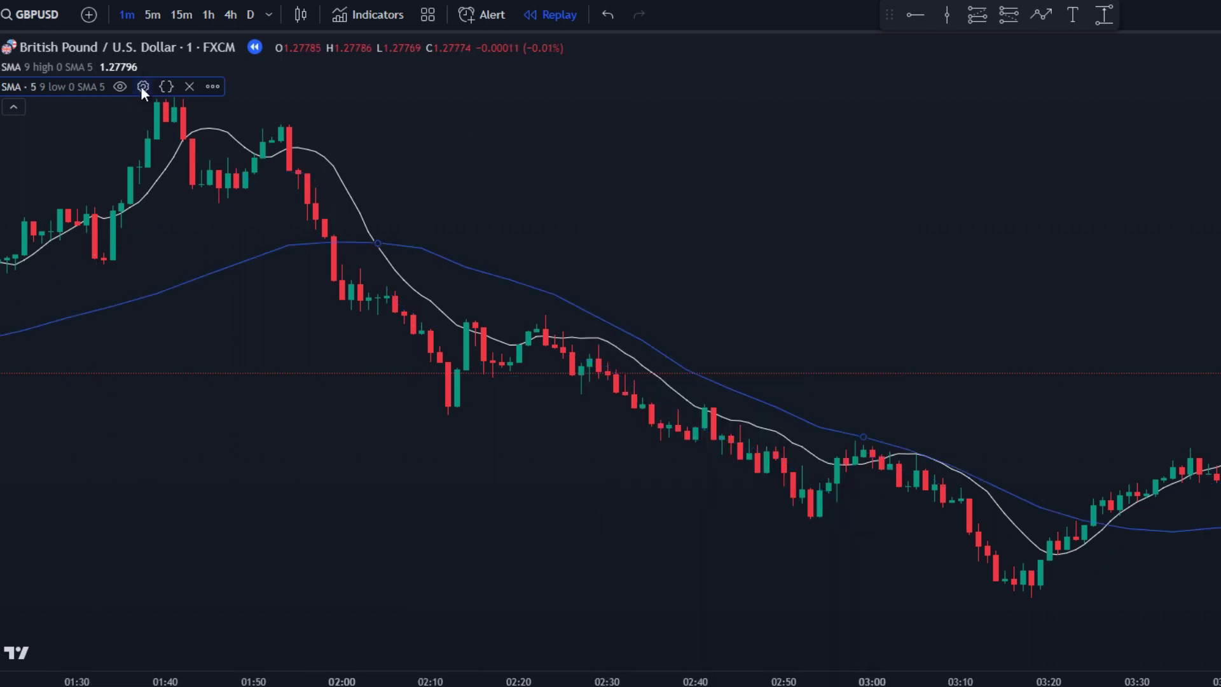
Step: Set the timeframe of the white high-source SMA to 5 minutes
click(233, 138)
double_click(234, 145)
click(752, 420)
click(753, 420)
click(753, 559)
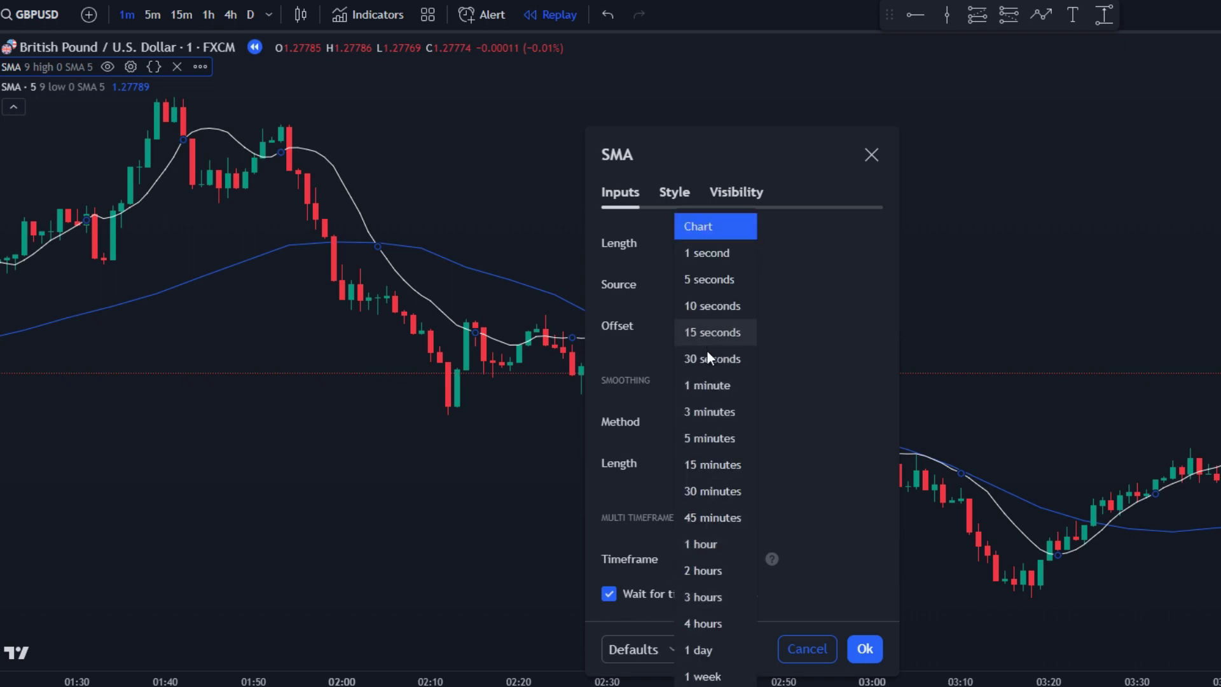
click(712, 438)
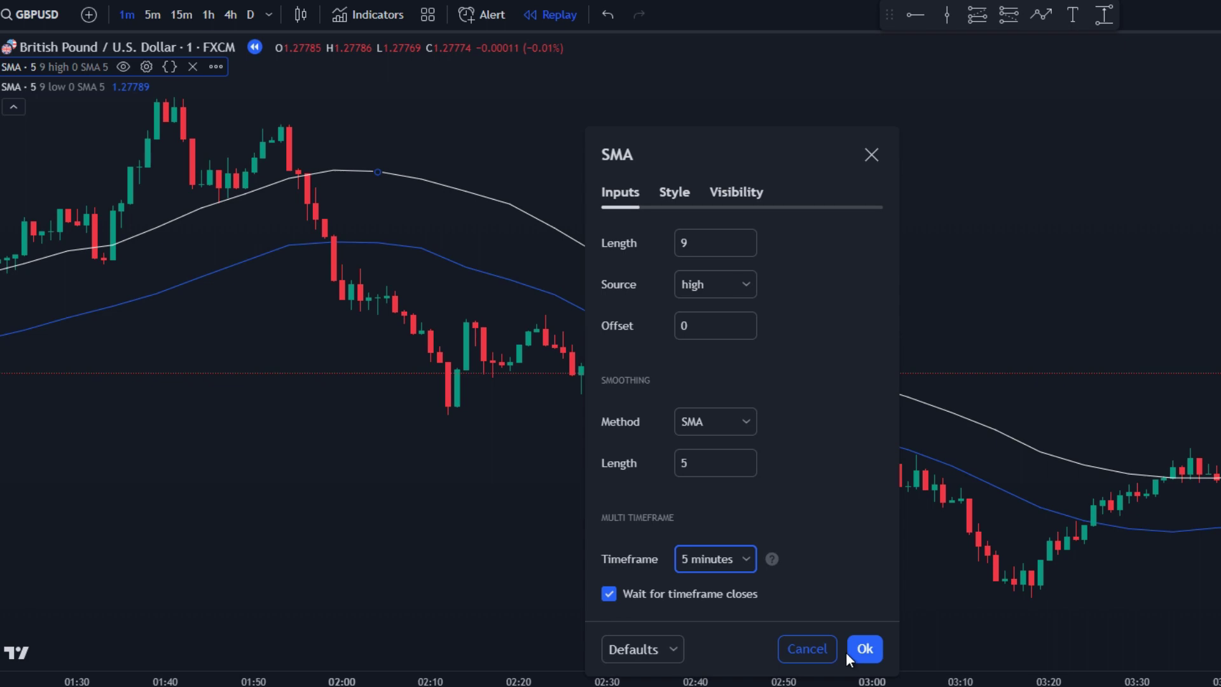